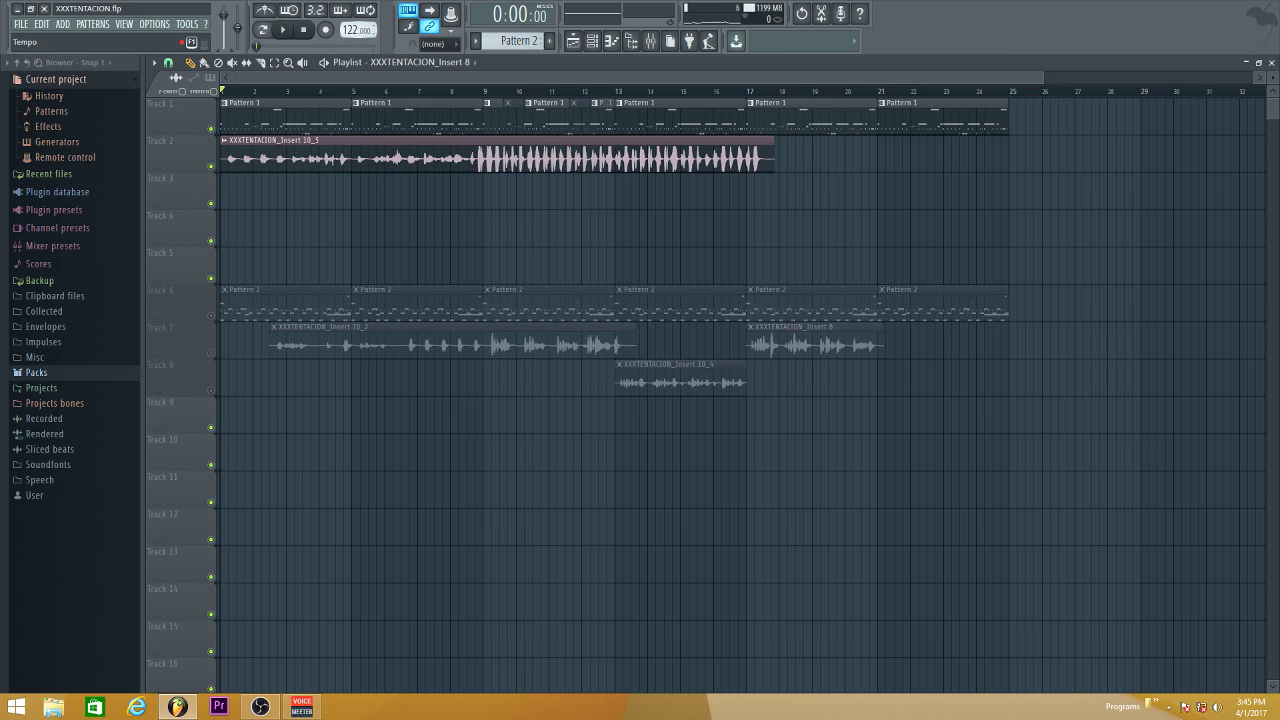
# Set the tempo to 124 BPM and play the arrangement from the start past bar 18
pyautogui.scroll(-8, 349, 31)
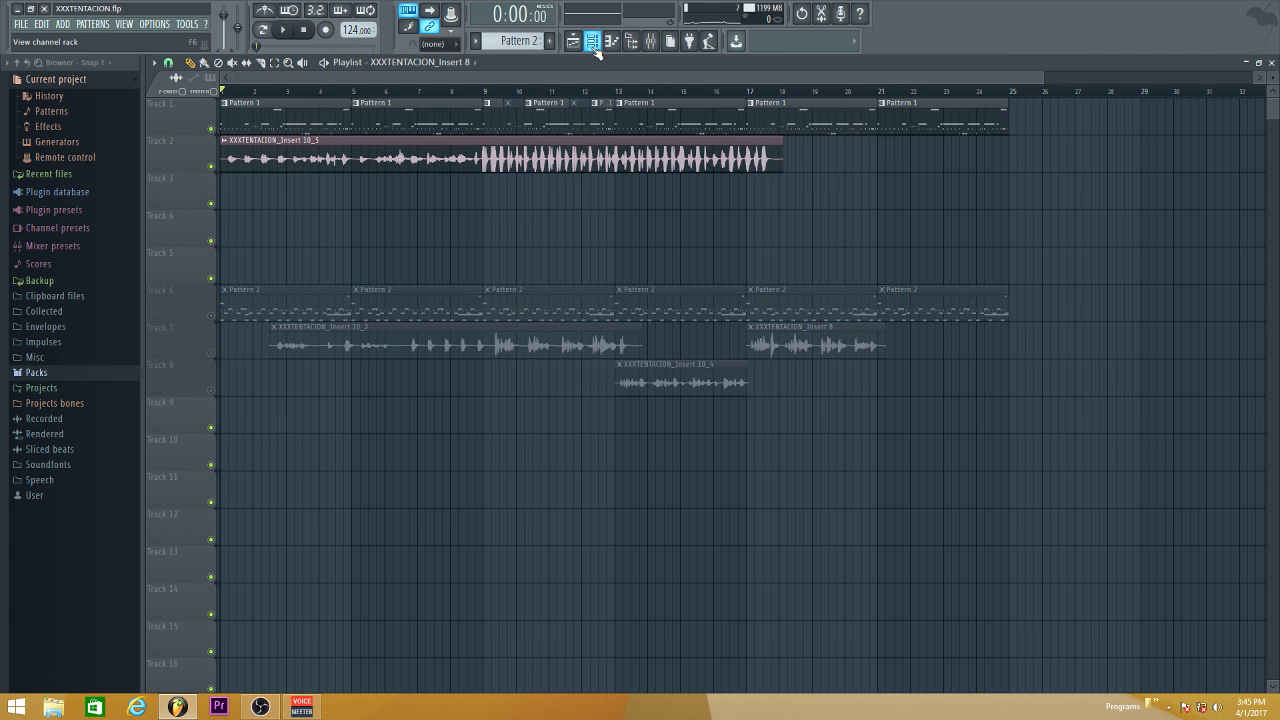
pyautogui.click(285, 34)
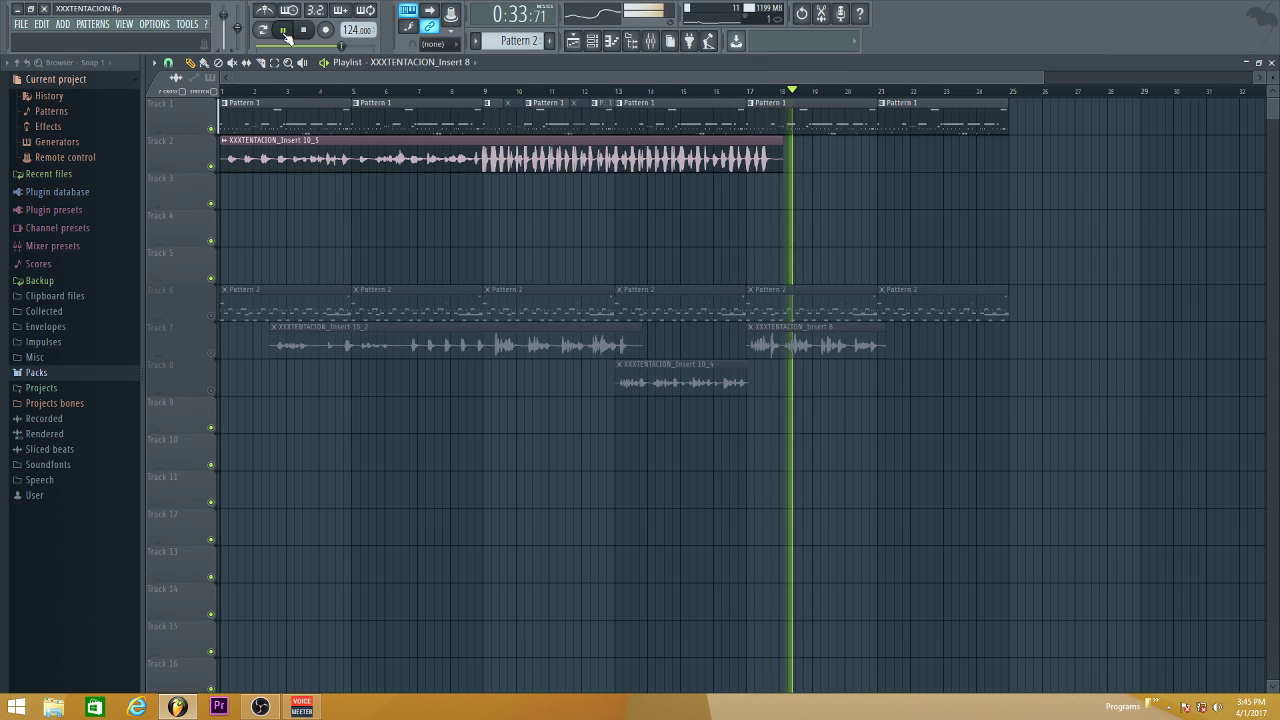
pyautogui.click(286, 31)
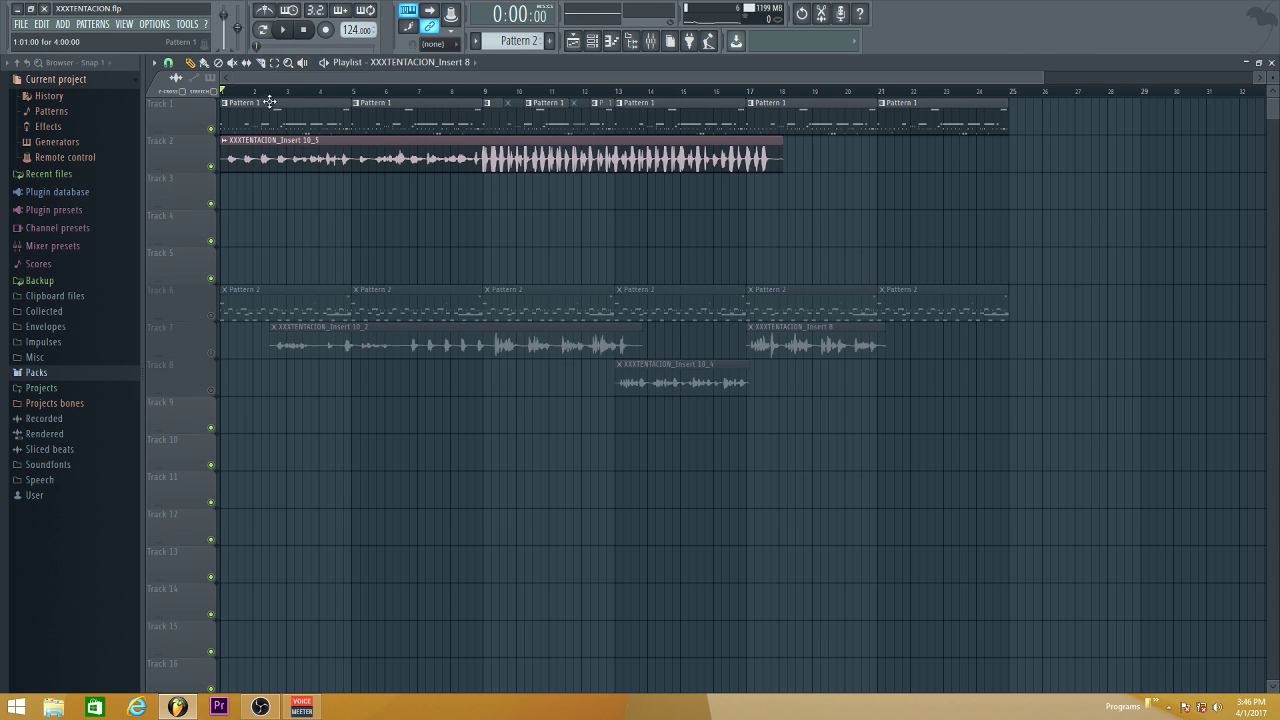
# Mute Tracks 1 and 2 in the playlist and unmute Tracks 6, 7 and 8
pyautogui.click(210, 128)
pyautogui.click(211, 165)
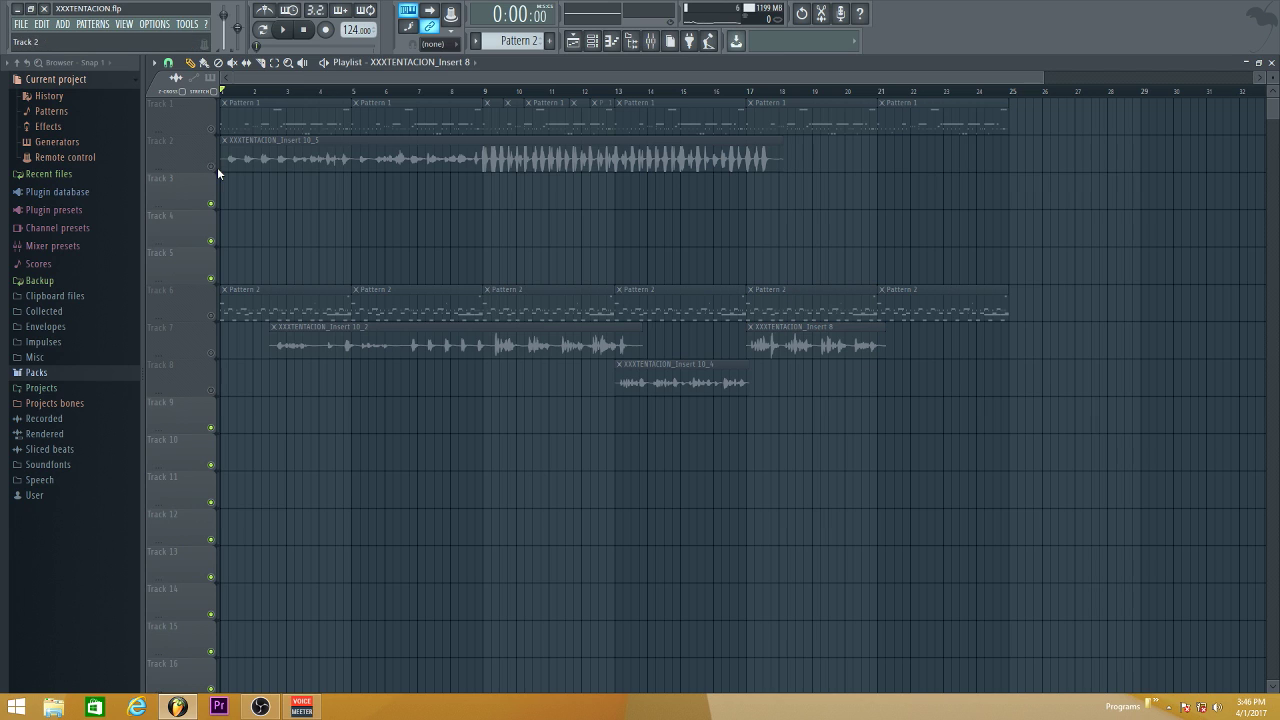
pyautogui.click(210, 315)
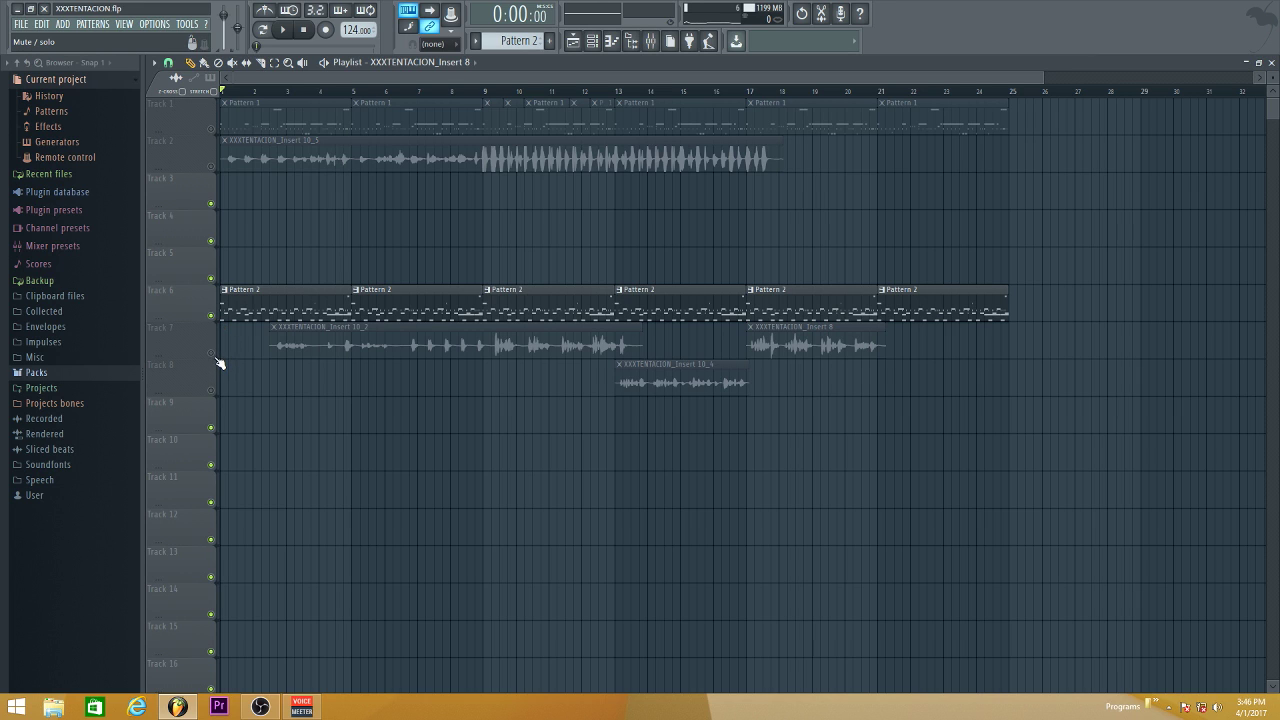
pyautogui.click(212, 354)
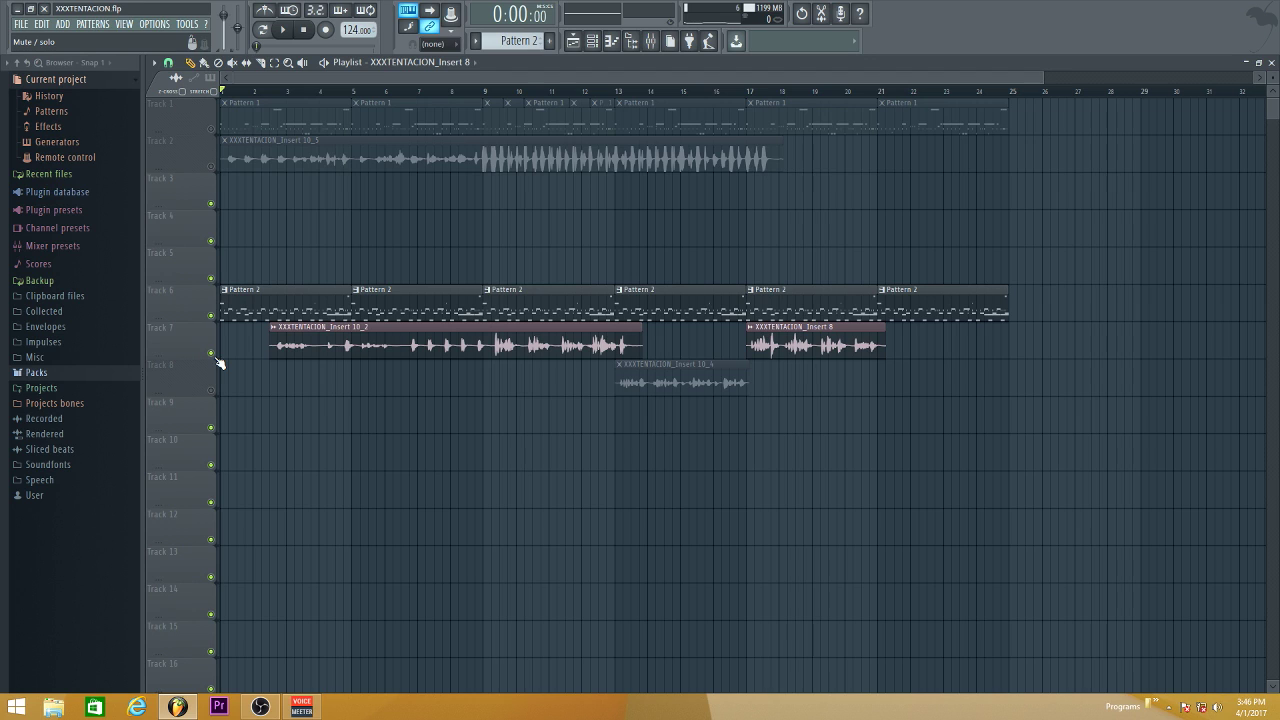
pyautogui.click(211, 390)
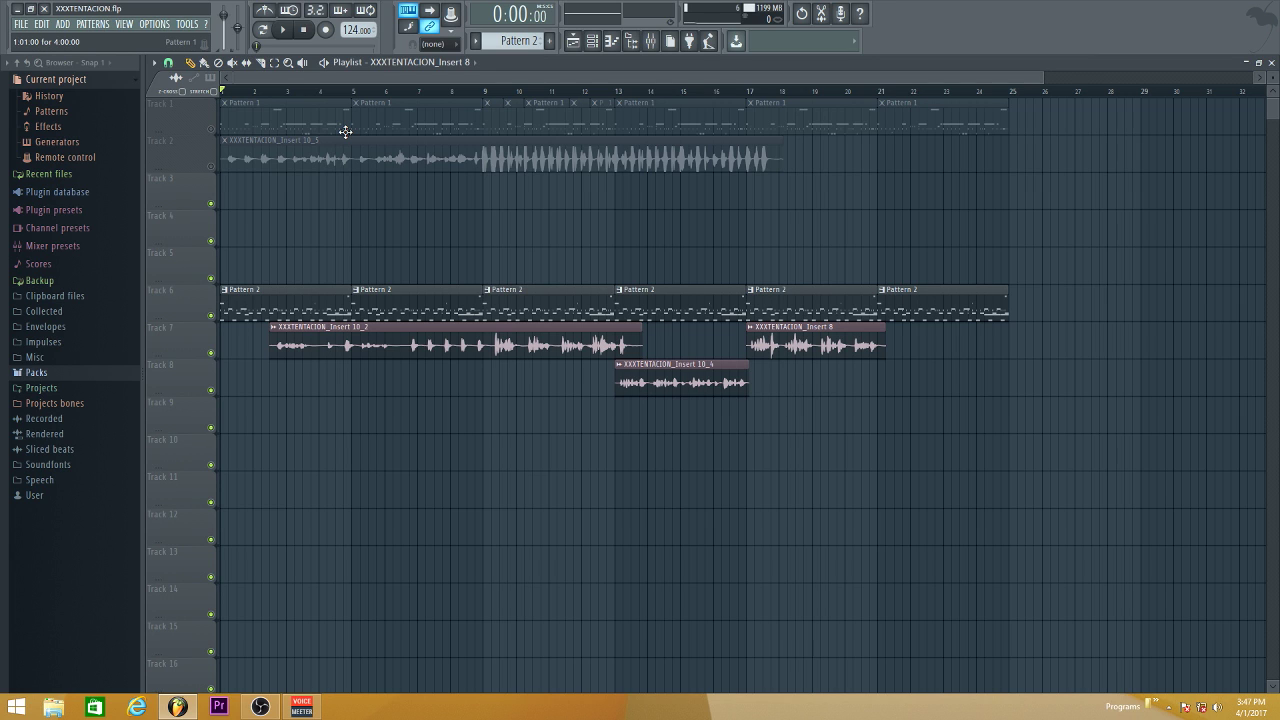
# Bring up the mixer and set the project tempo to 122 BPM
pyautogui.click(651, 41)
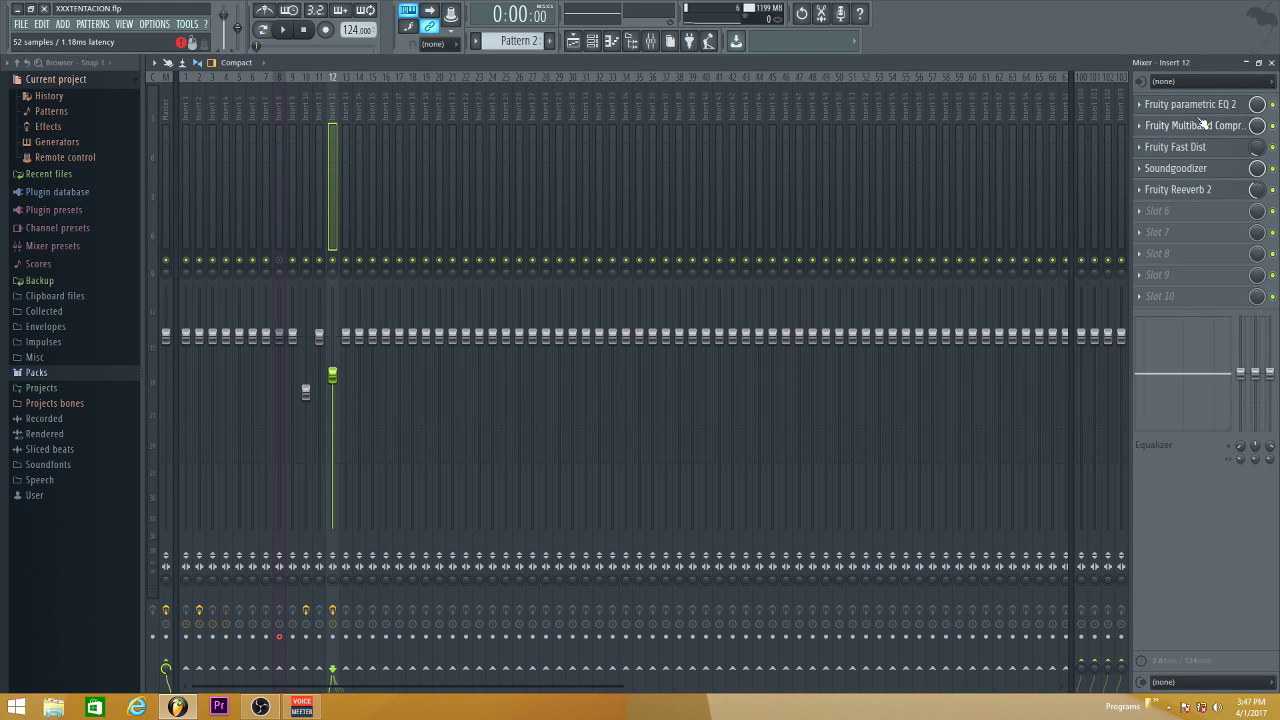
pyautogui.scroll(-2, 349, 29)
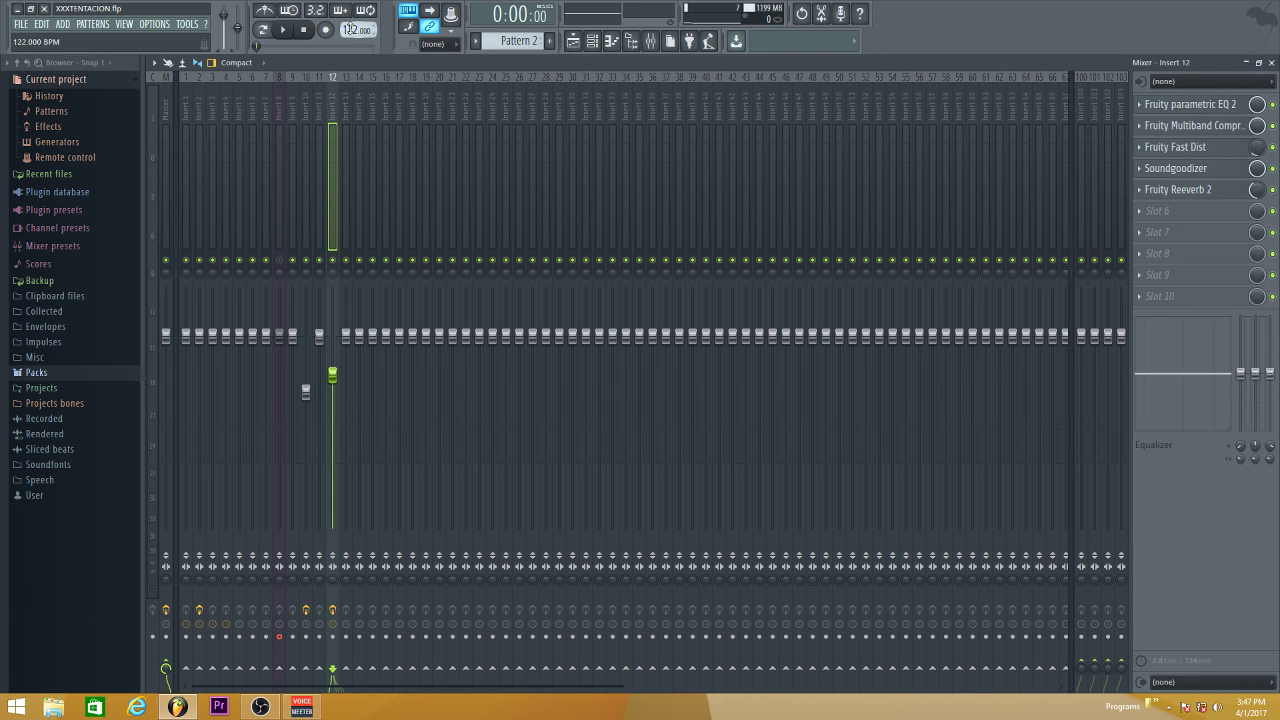
# In Insert 12's Fruity Parametric EQ 2, try boosting band 3 almost to its maximum gain
pyautogui.click(1180, 106)
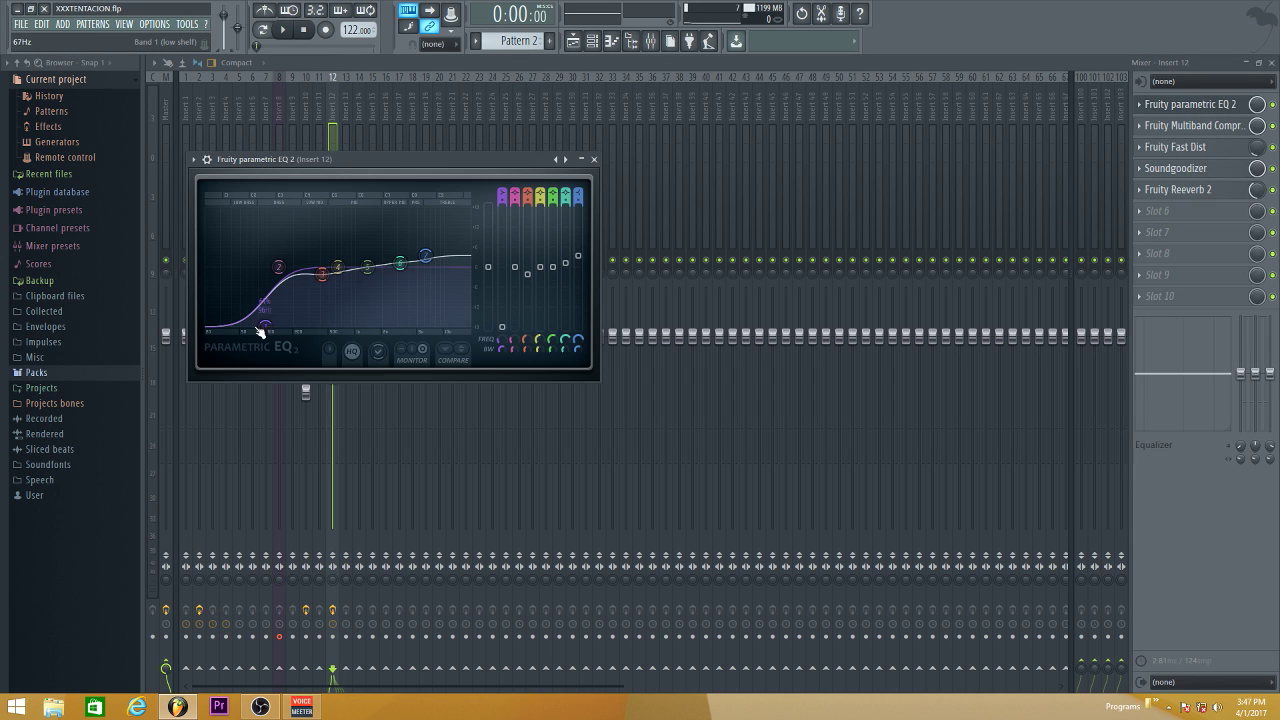
pyautogui.moveTo(259, 331); pyautogui.dragTo(269, 325)
pyautogui.moveTo(268, 325)
pyautogui.mouseDown()
pyautogui.moveTo(258, 328)
pyautogui.moveTo(278, 320)
pyautogui.mouseUp()
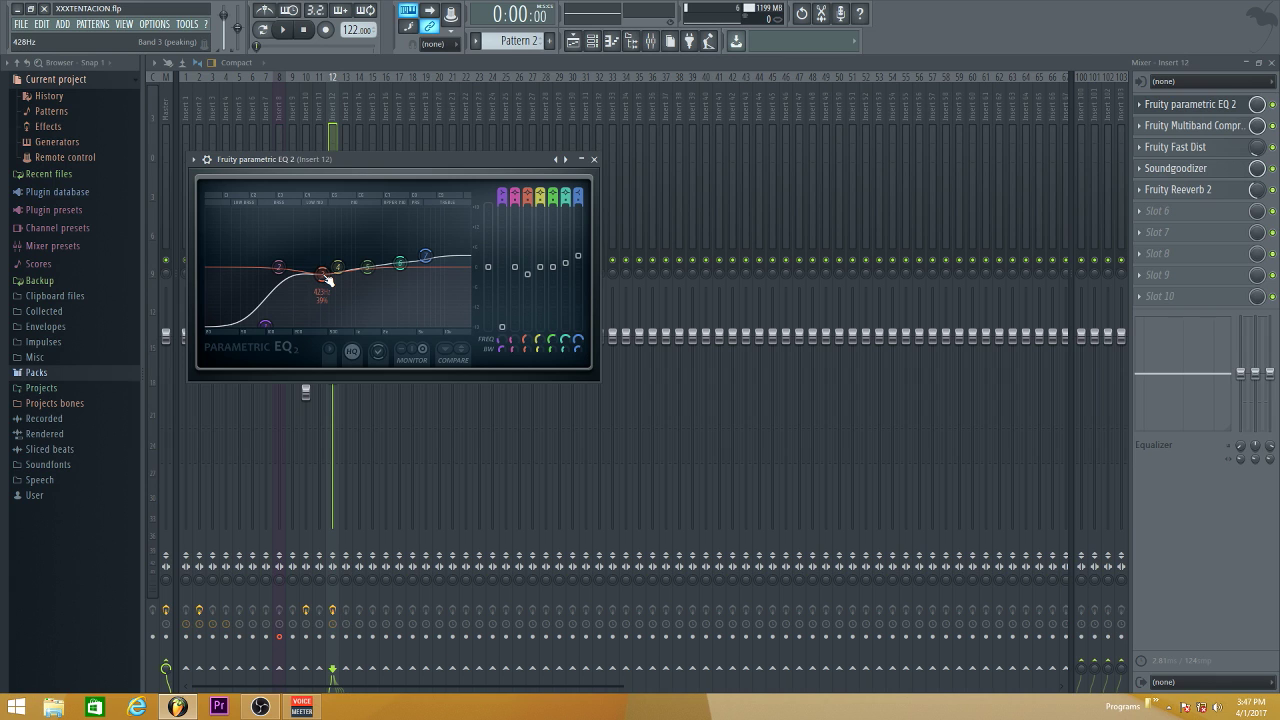
pyautogui.moveTo(327, 280); pyautogui.dragTo(326, 213)
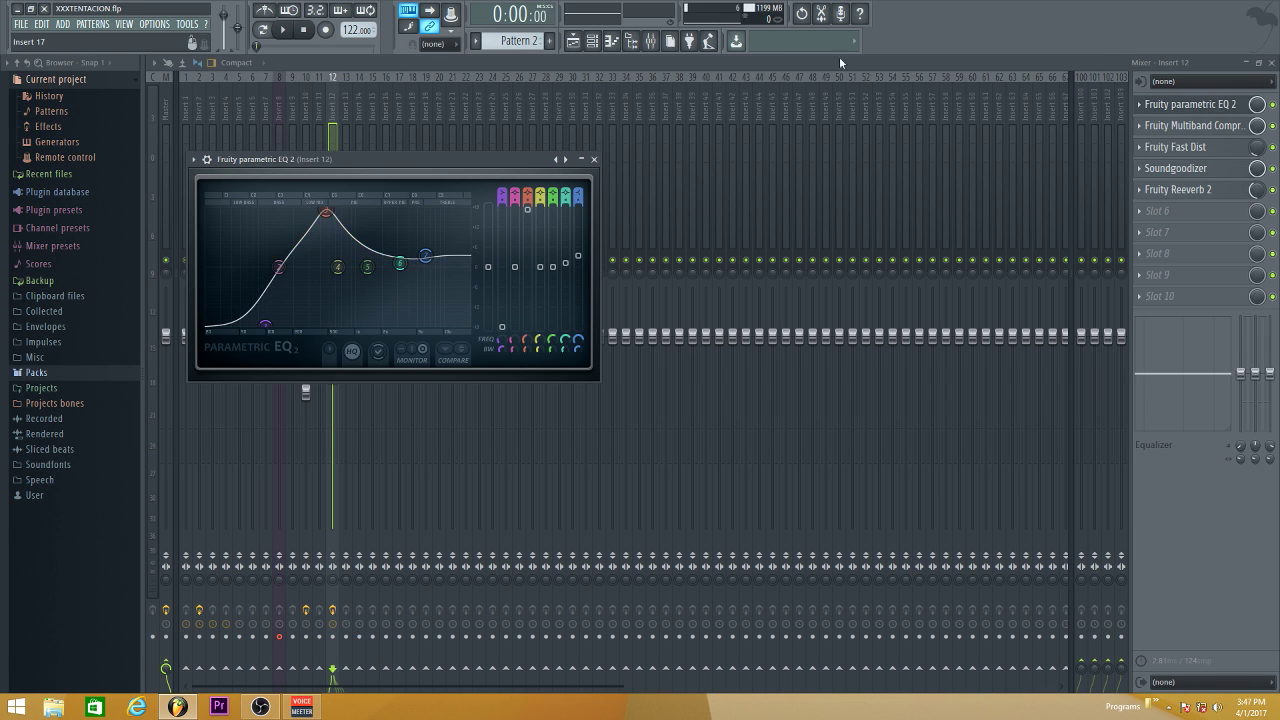
# Mute Track 6 in the playlist and start playback from about bar 9
pyautogui.press('F5')
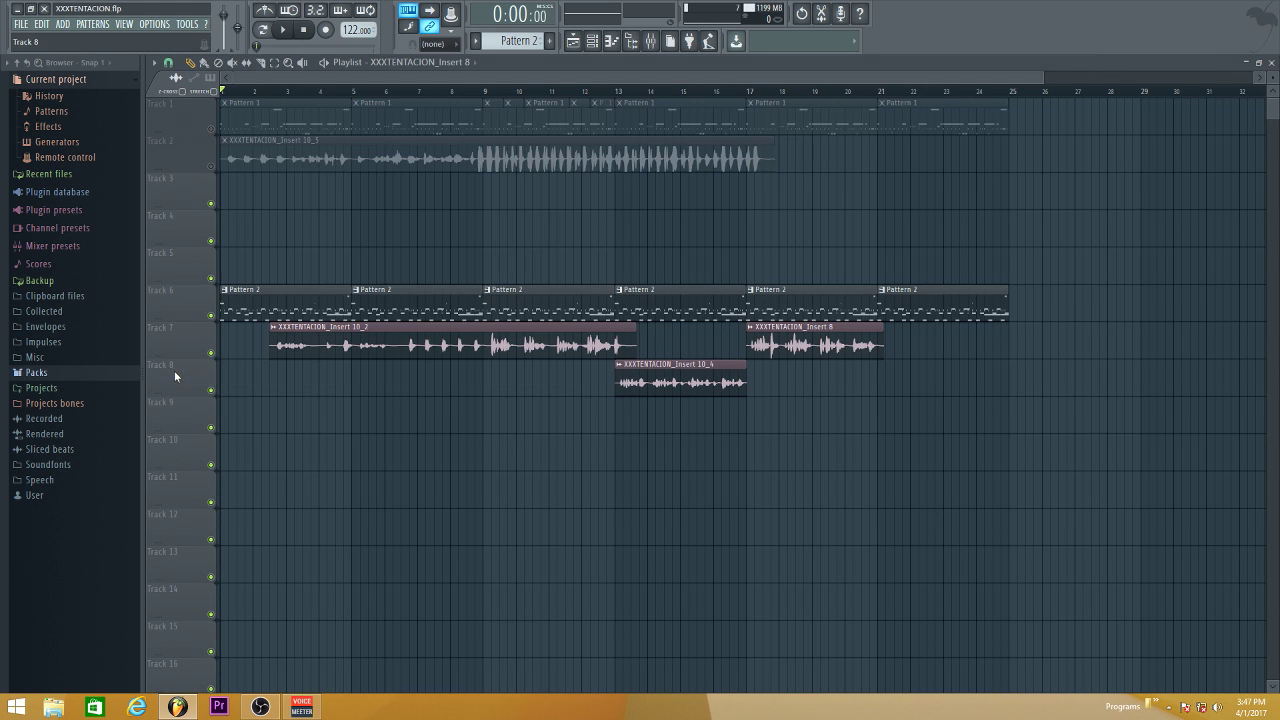
pyautogui.click(210, 315)
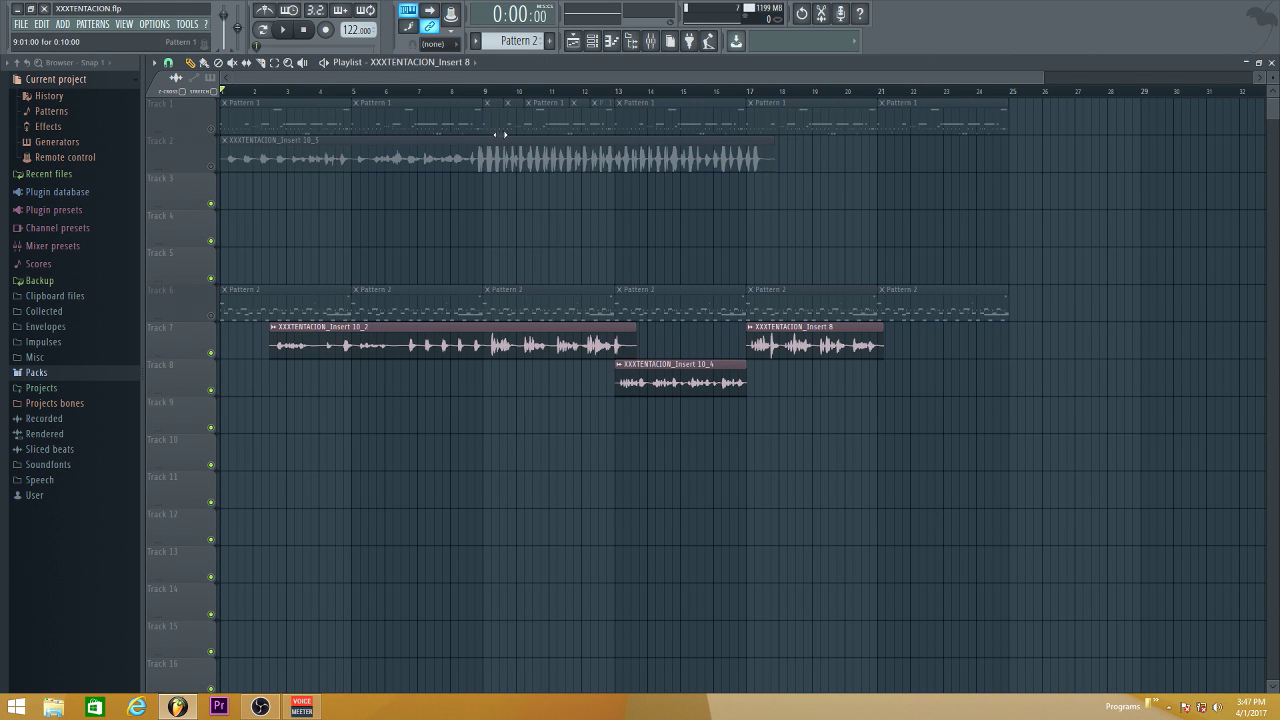
pyautogui.click(490, 92)
pyautogui.press('space')
# While auditioning the audio, lower band 3 of Insert 12's Parametric EQ 2 to a slight cut near 420 Hz
pyautogui.click(651, 41)
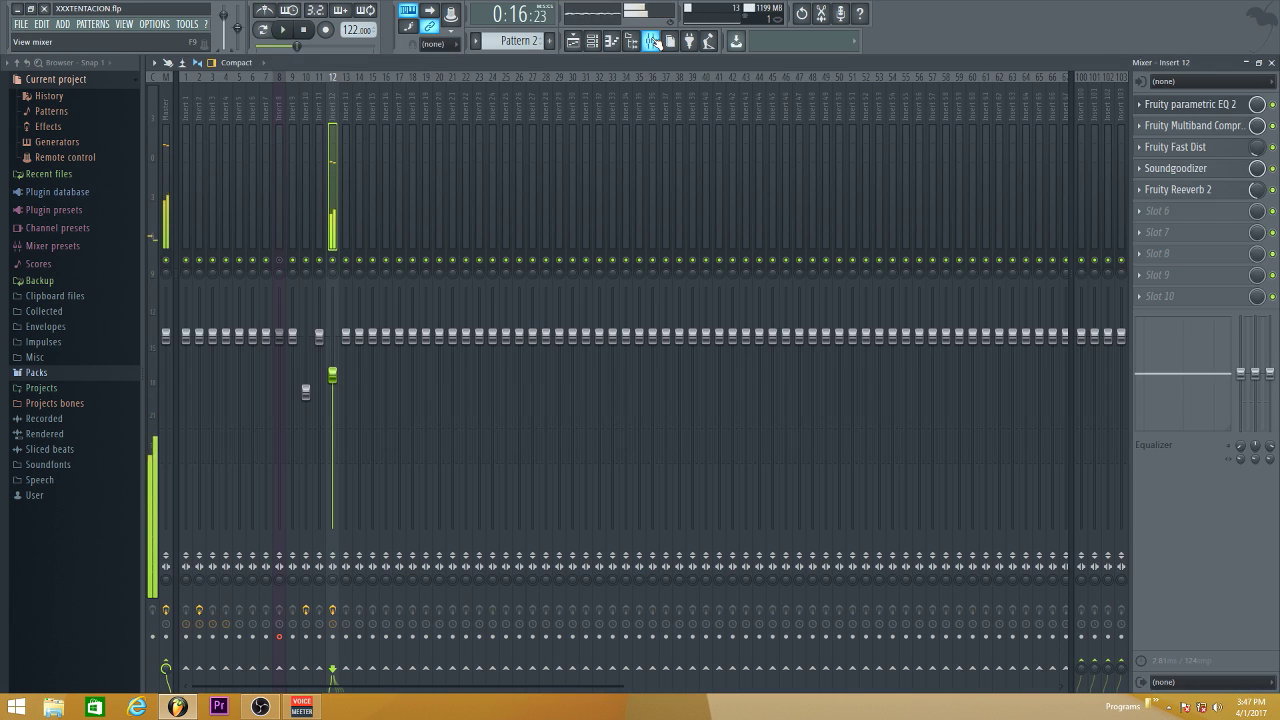
pyautogui.click(1187, 108)
pyautogui.press('space')
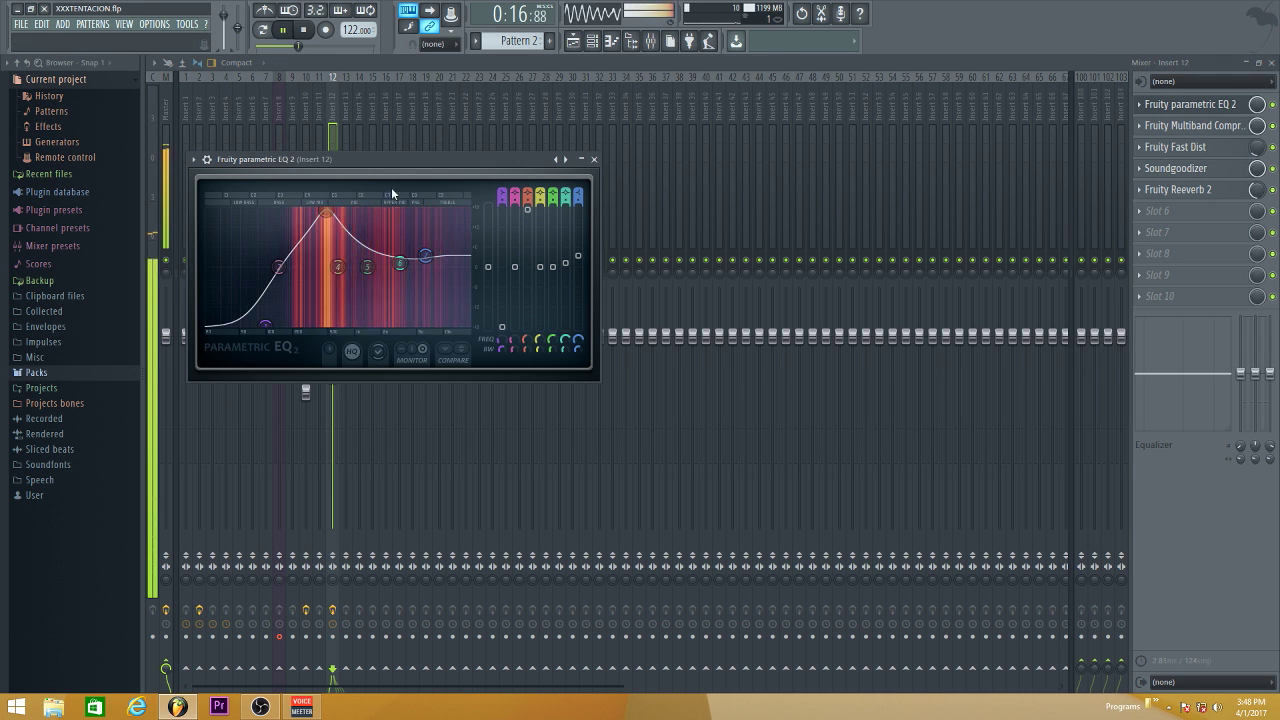
pyautogui.moveTo(325, 212); pyautogui.dragTo(322, 270)
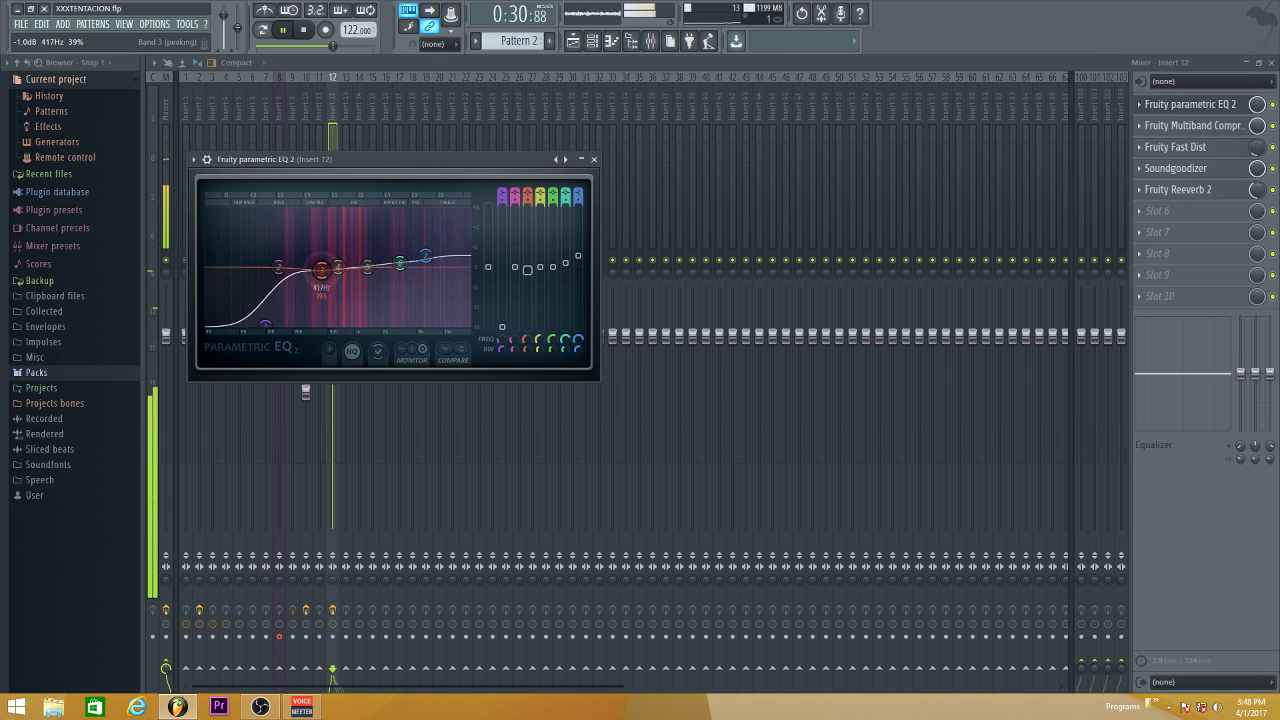
pyautogui.press('space')
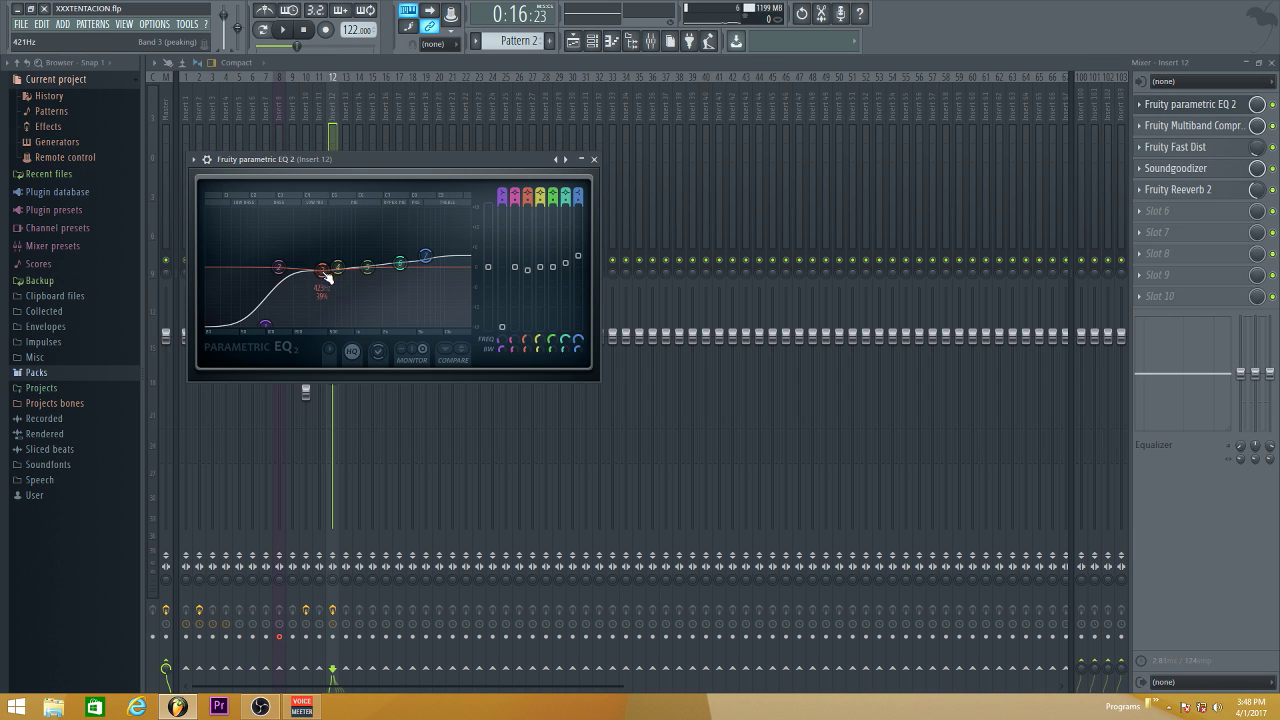
pyautogui.moveTo(331, 275)
pyautogui.mouseDown()
pyautogui.moveTo(323, 232)
pyautogui.moveTo(280, 208)
pyautogui.moveTo(326, 211)
pyautogui.moveTo(324, 275)
pyautogui.mouseUp()
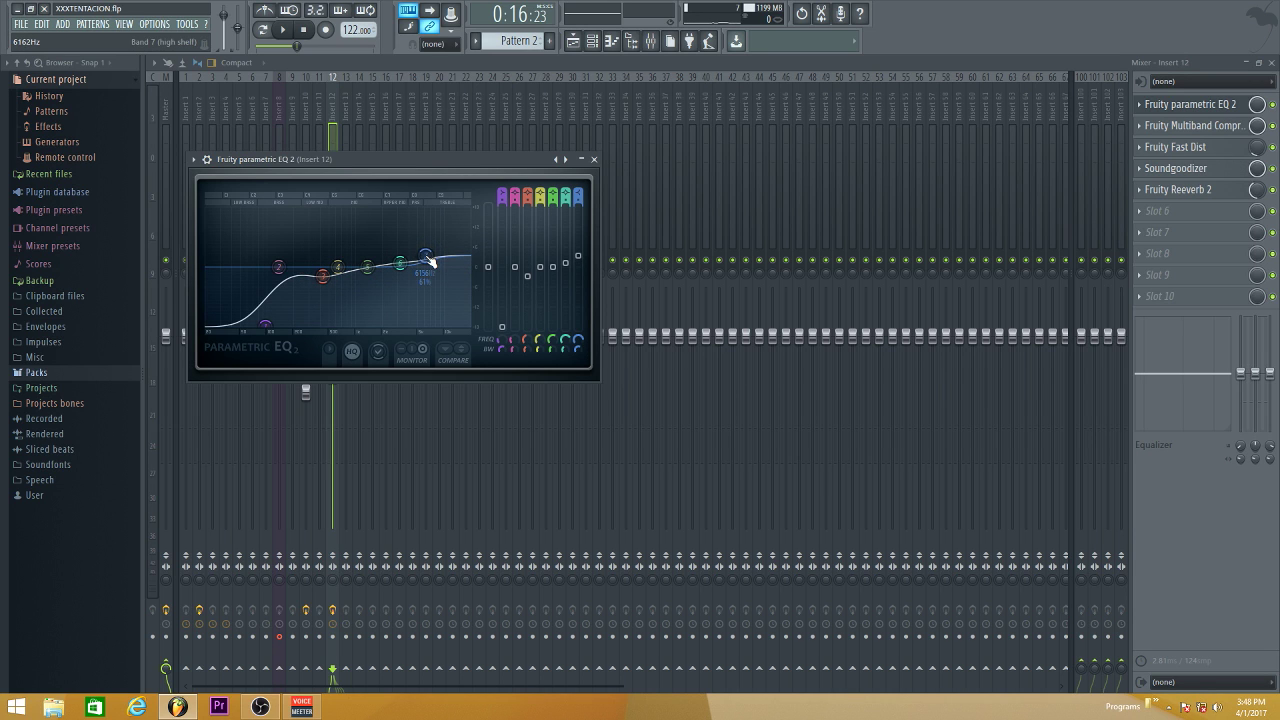
pyautogui.click(594, 160)
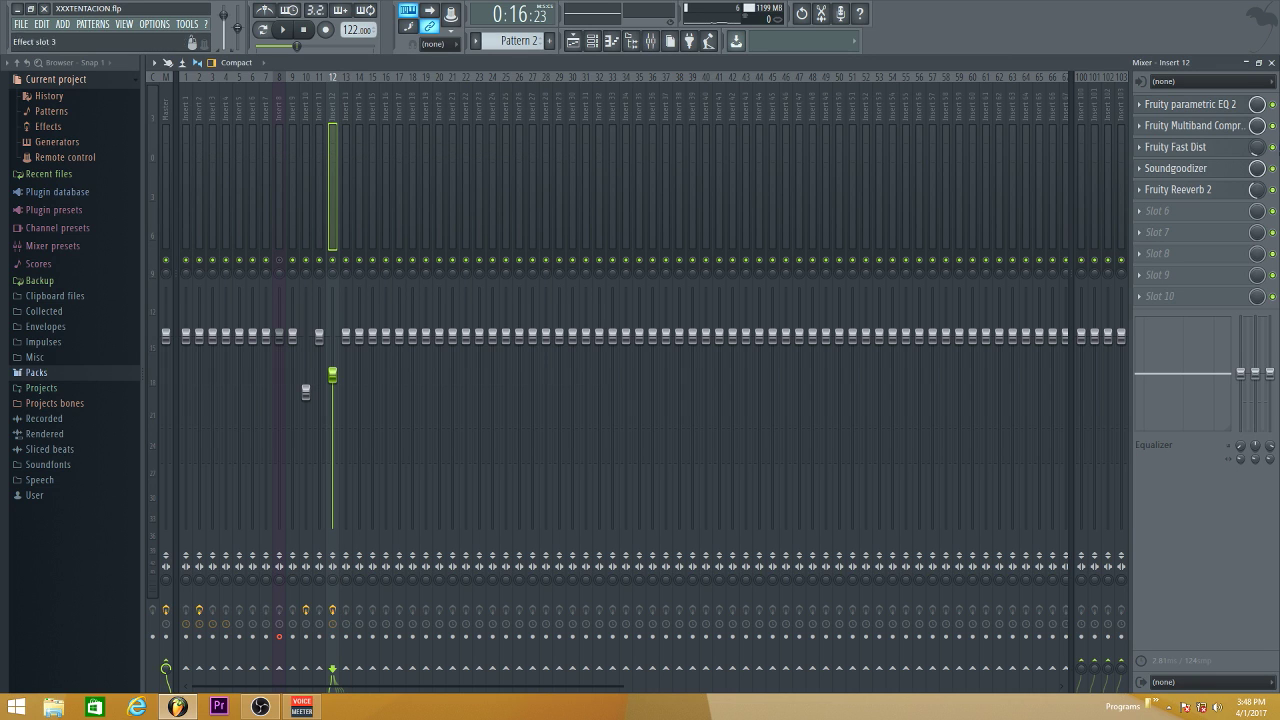
# Review the Fruity Multiband Compressor settings on Insert 12
pyautogui.click(1212, 126)
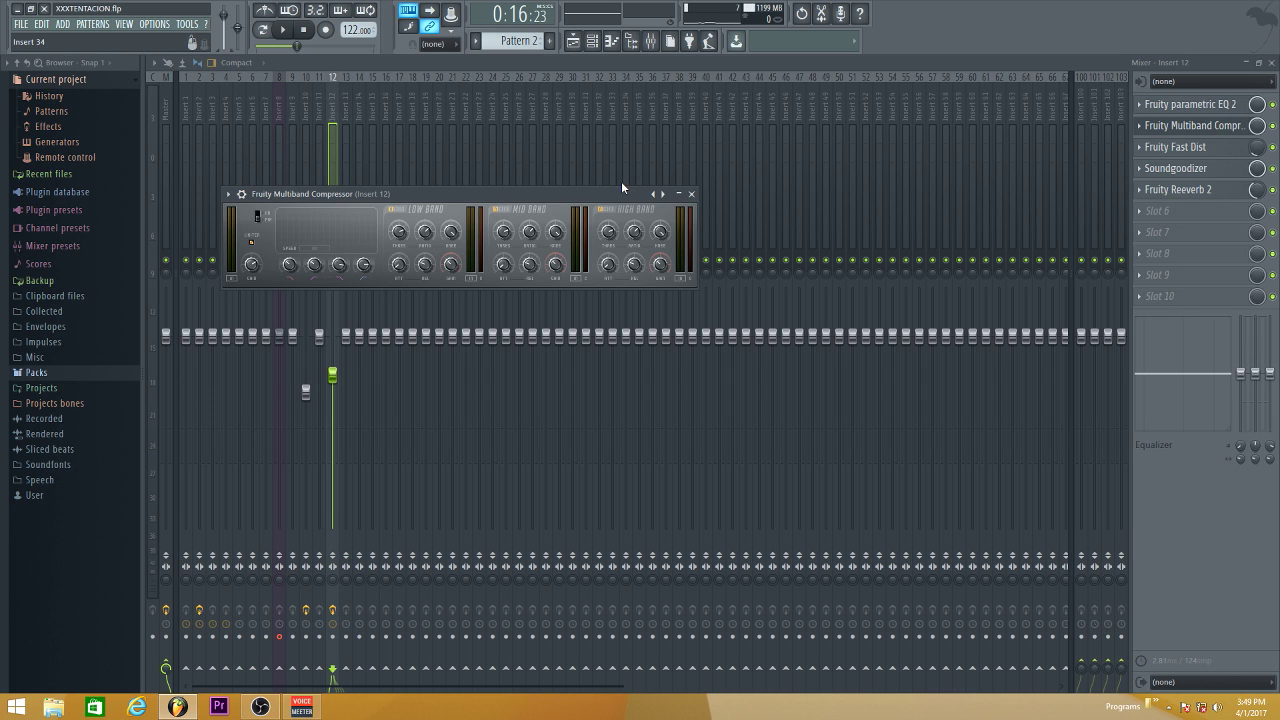
pyautogui.click(691, 194)
# Load the Default preset in Insert 12's Fruity Fast Dist and close the plugin
pyautogui.click(1195, 148)
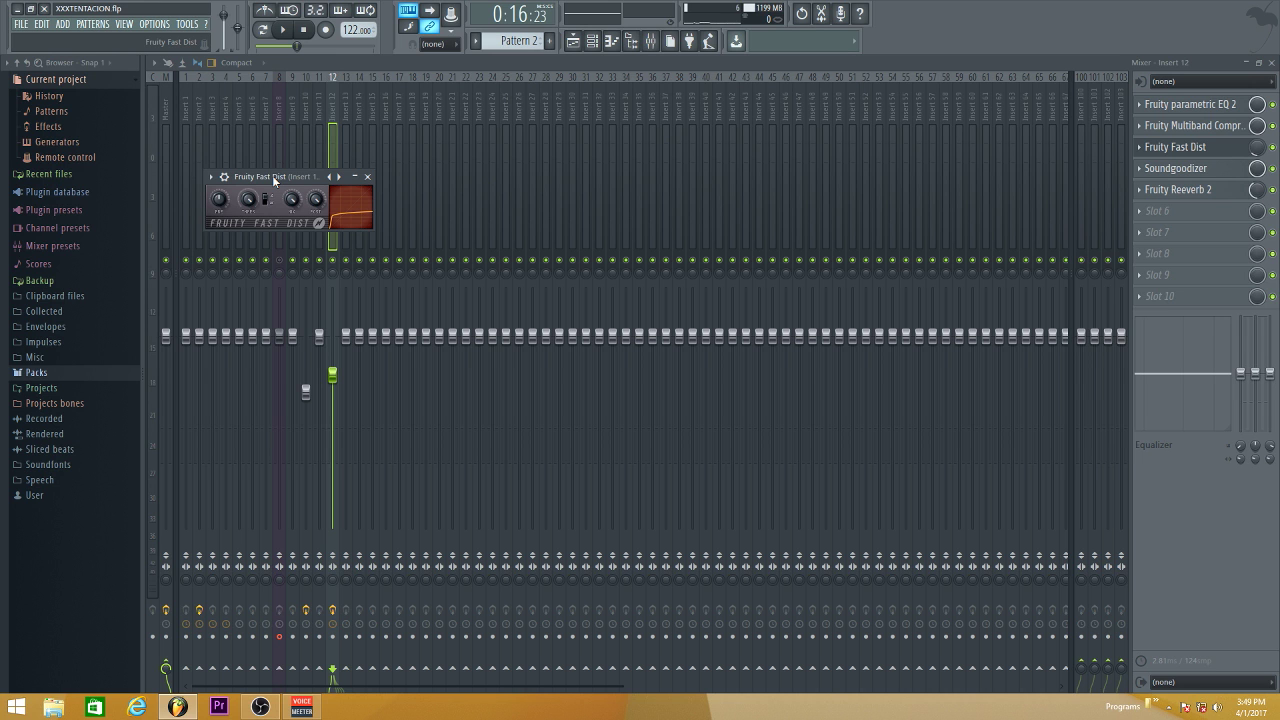
pyautogui.click(214, 180)
pyautogui.click(3, 4)
pyautogui.click(213, 179)
pyautogui.moveTo(335, 218)
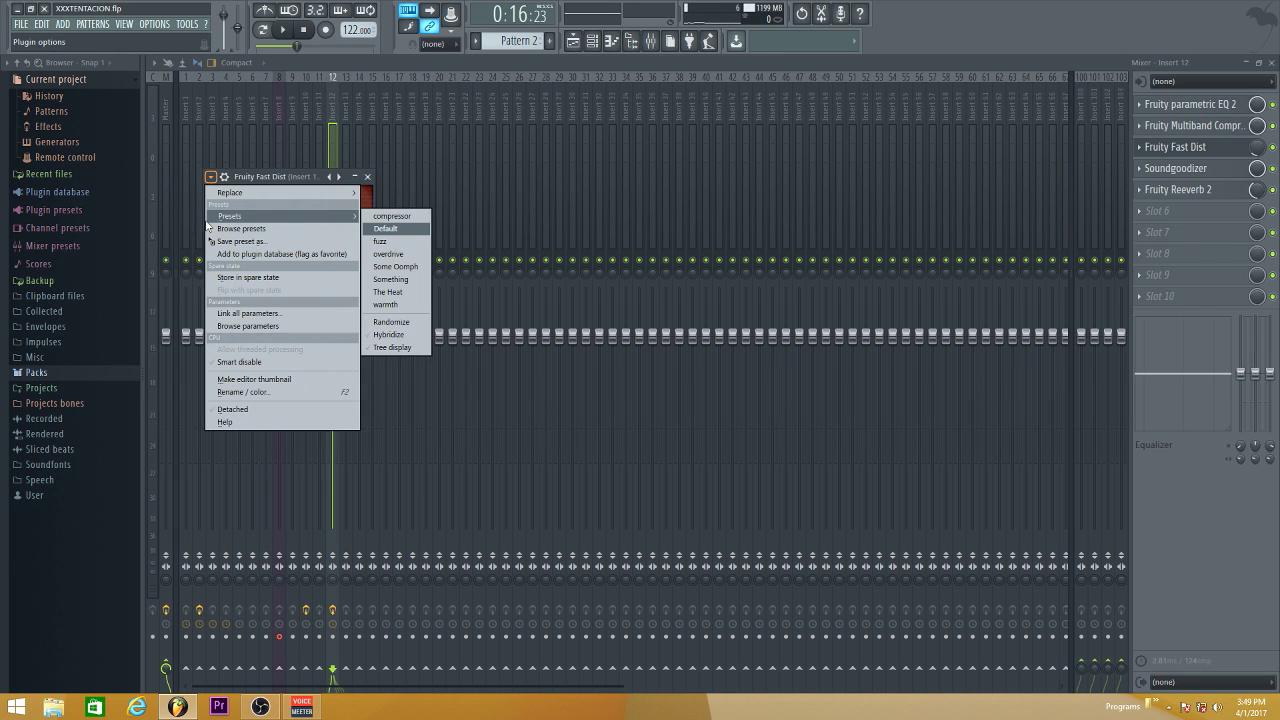
pyautogui.click(391, 230)
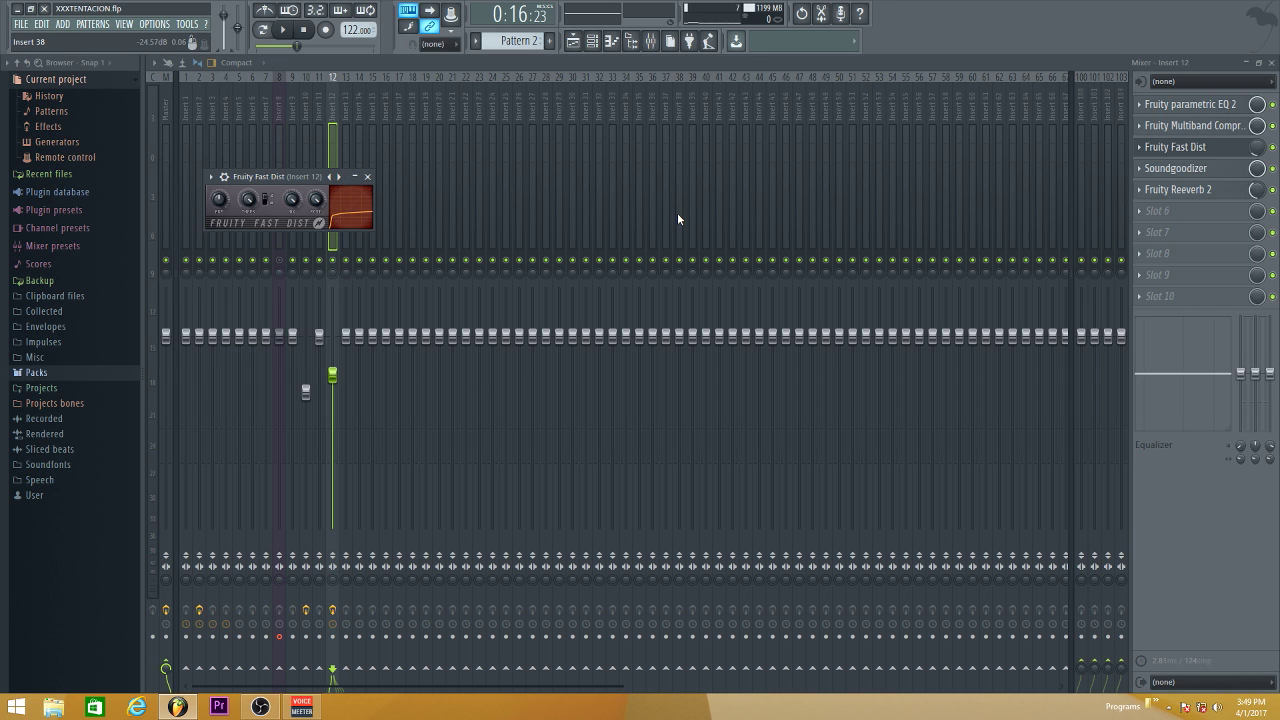
pyautogui.click(1176, 147)
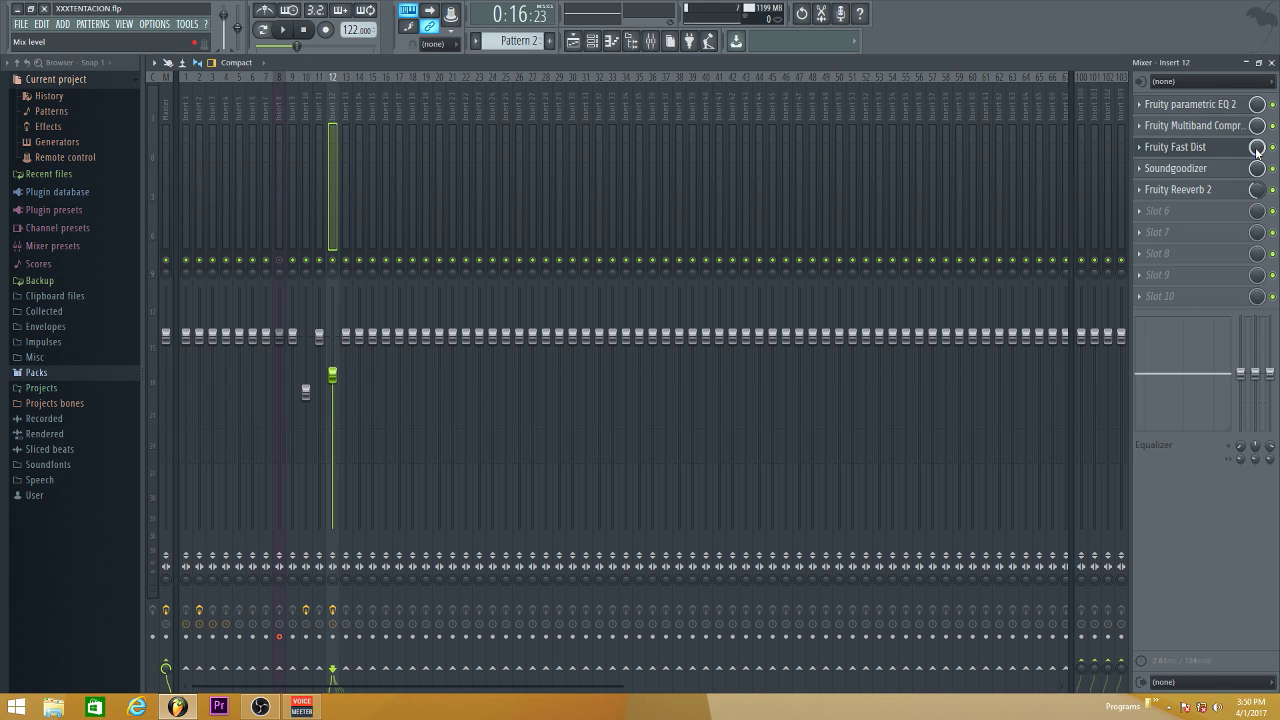
# Audition Fruity Fast Dist at 72% and 25% mix, and reduce its mix level to a small amount
pyautogui.moveTo(1257, 152); pyautogui.dragTo(1257, 190)
pyautogui.press('space')
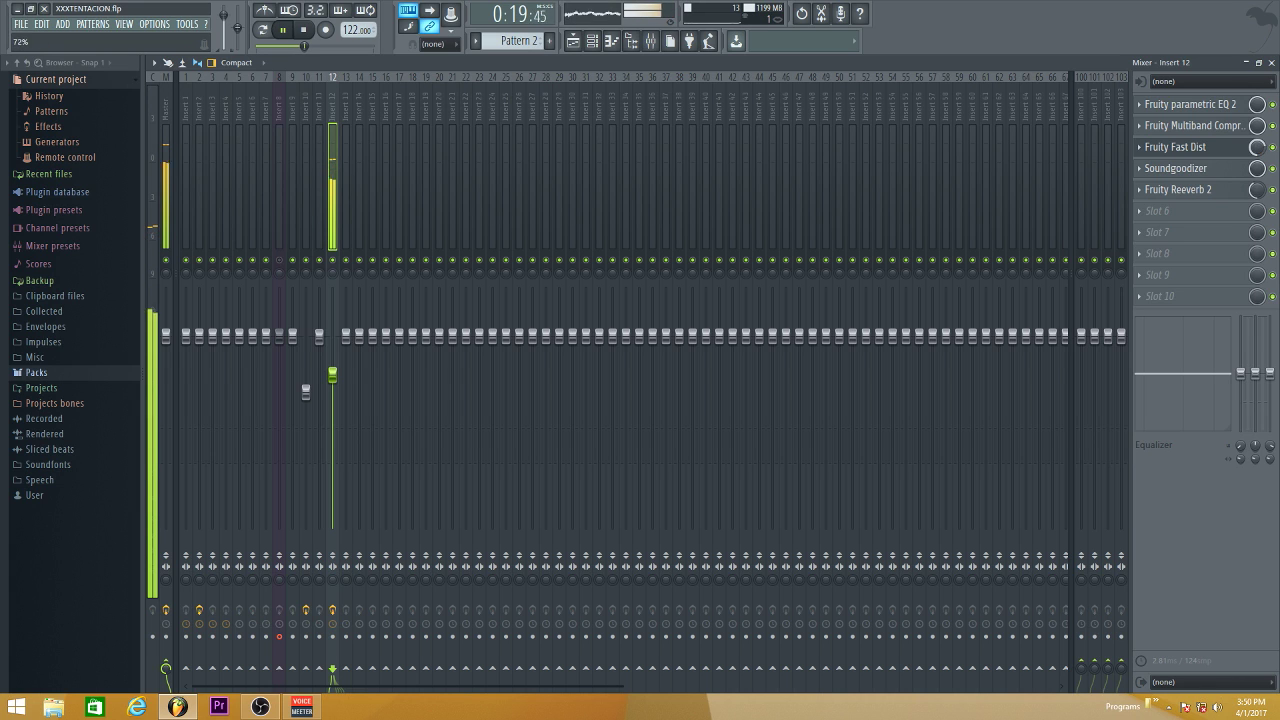
pyautogui.moveTo(1257, 147)
pyautogui.mouseDown()
pyautogui.moveTo(1257, 170)
pyautogui.moveTo(1257, 158)
pyautogui.mouseUp()
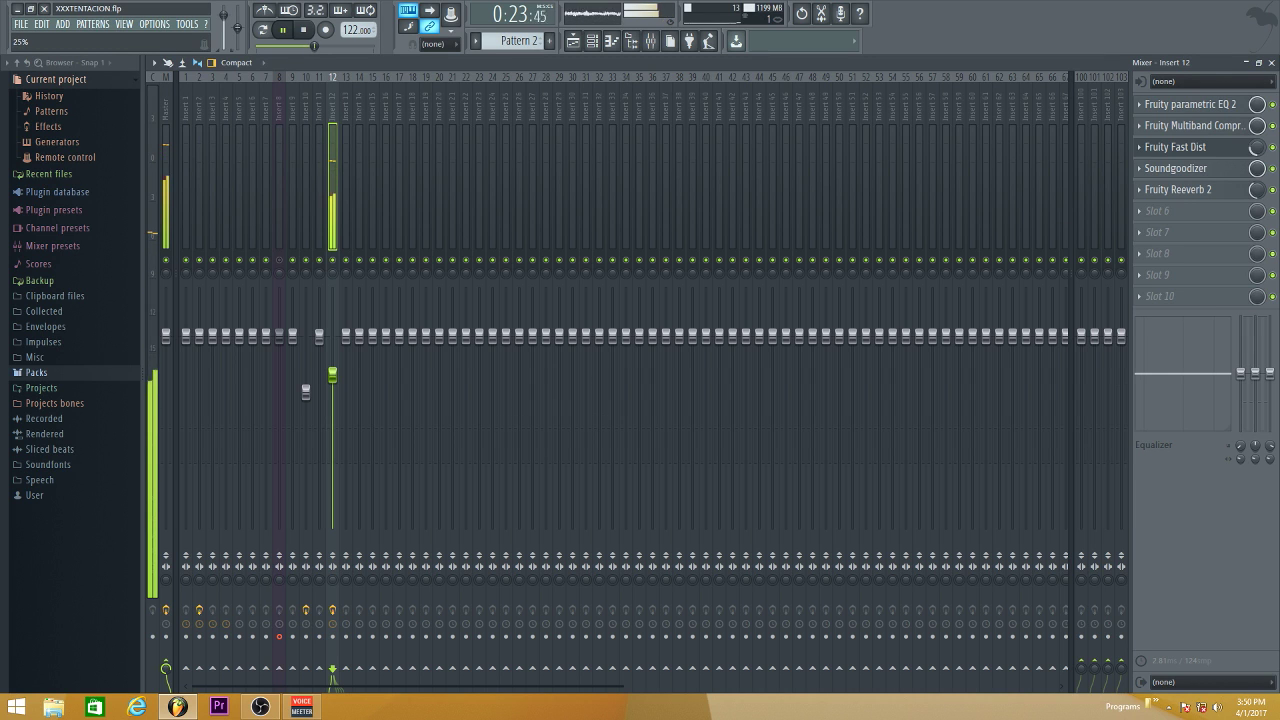
pyautogui.press('space')
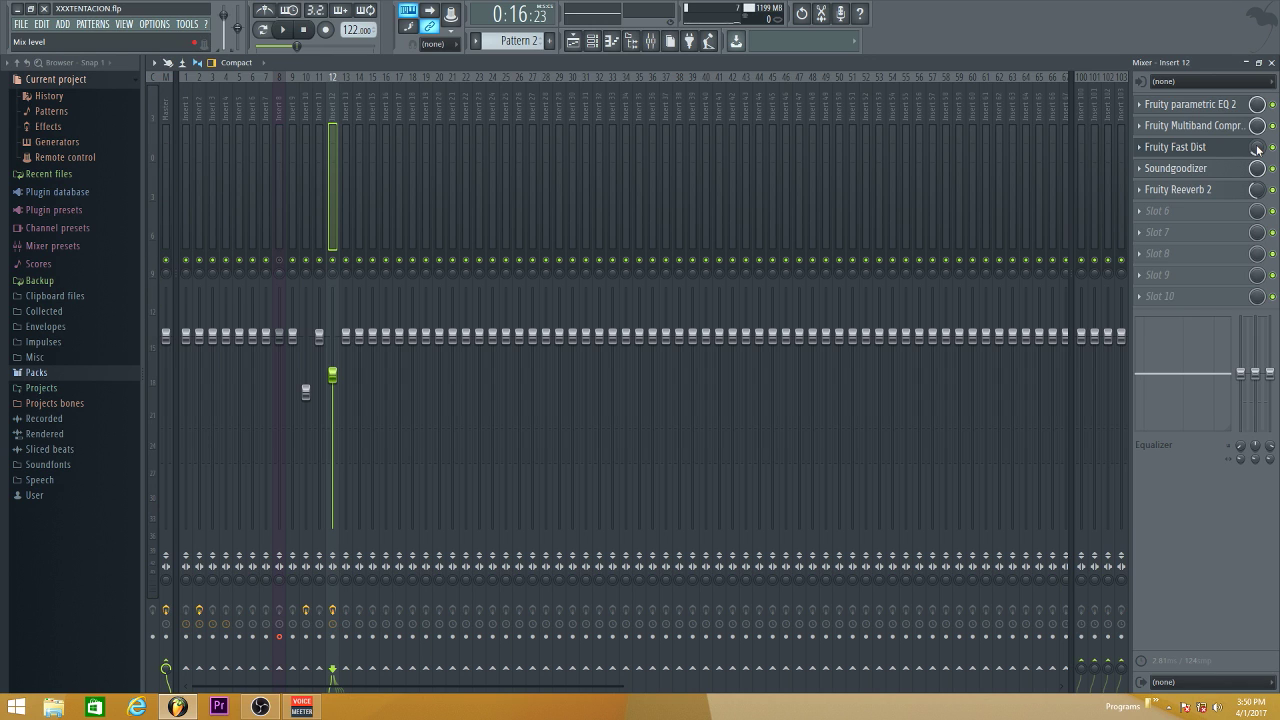
pyautogui.moveTo(1257, 148); pyautogui.dragTo(1257, 158)
# Adjust the Soundgoodizer amount on Insert 12 in mode A and play back the result briefly
pyautogui.click(1200, 168)
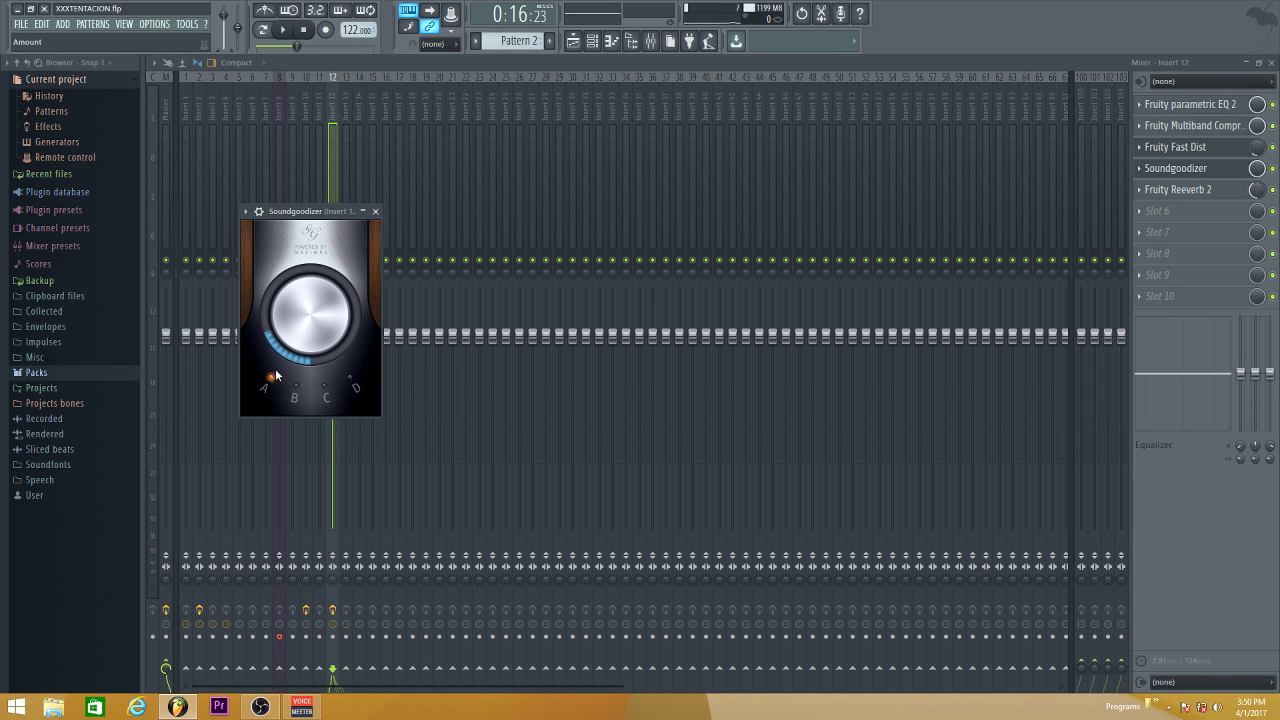
pyautogui.moveTo(305, 316)
pyautogui.mouseDown()
pyautogui.moveTo(305, 230)
pyautogui.moveTo(305, 306)
pyautogui.mouseUp()
pyautogui.click(288, 33)
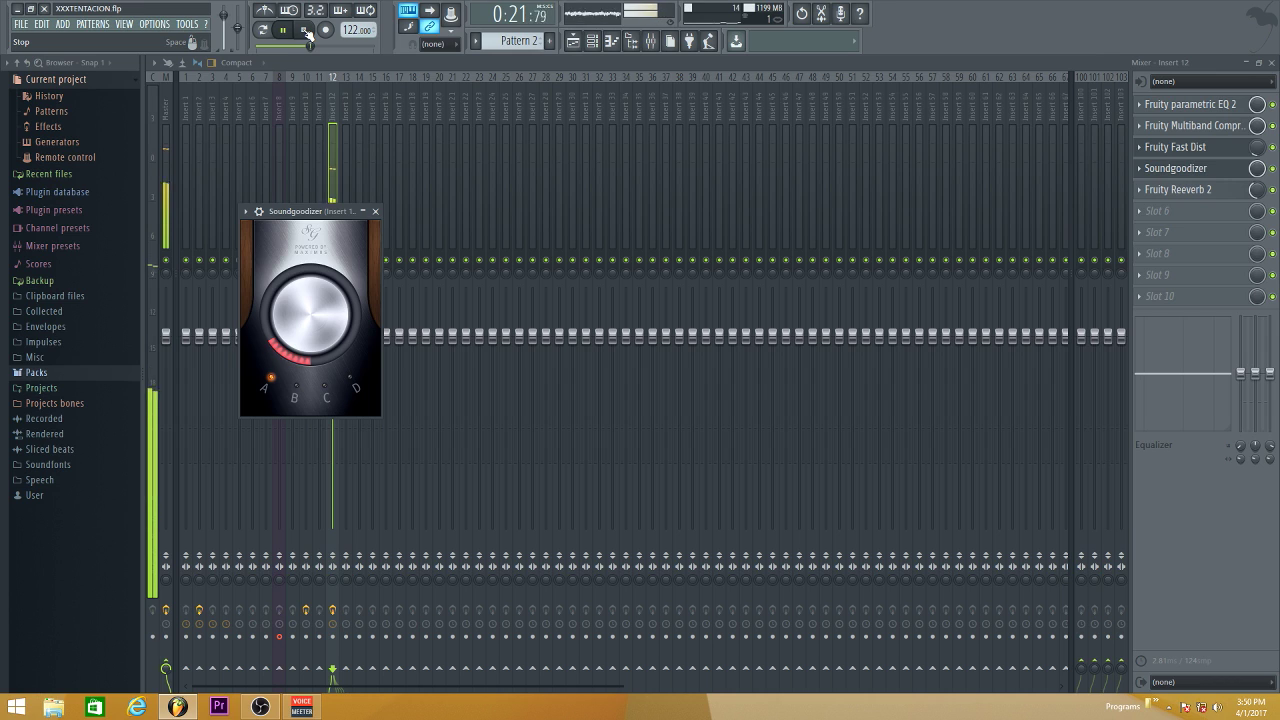
pyautogui.click(306, 30)
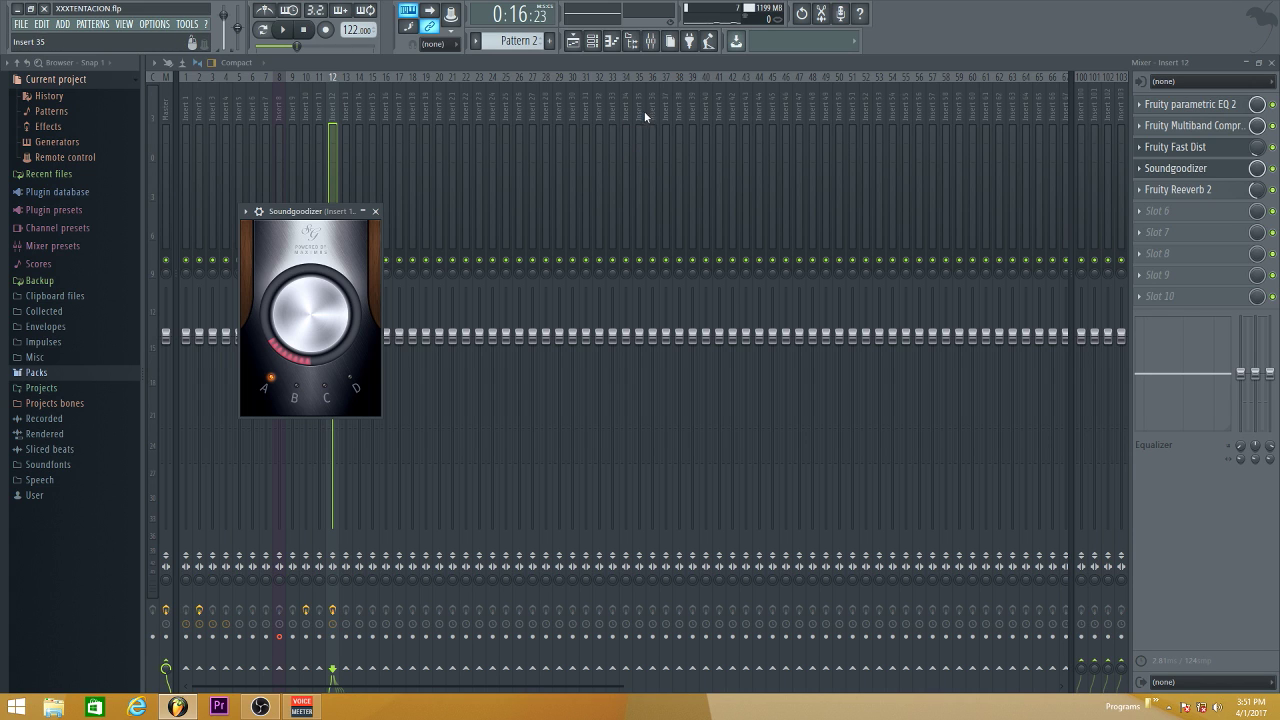
# View Insert 12's Fruity Reeverb 2, adjust its mix level and audition the result
pyautogui.click(1186, 189)
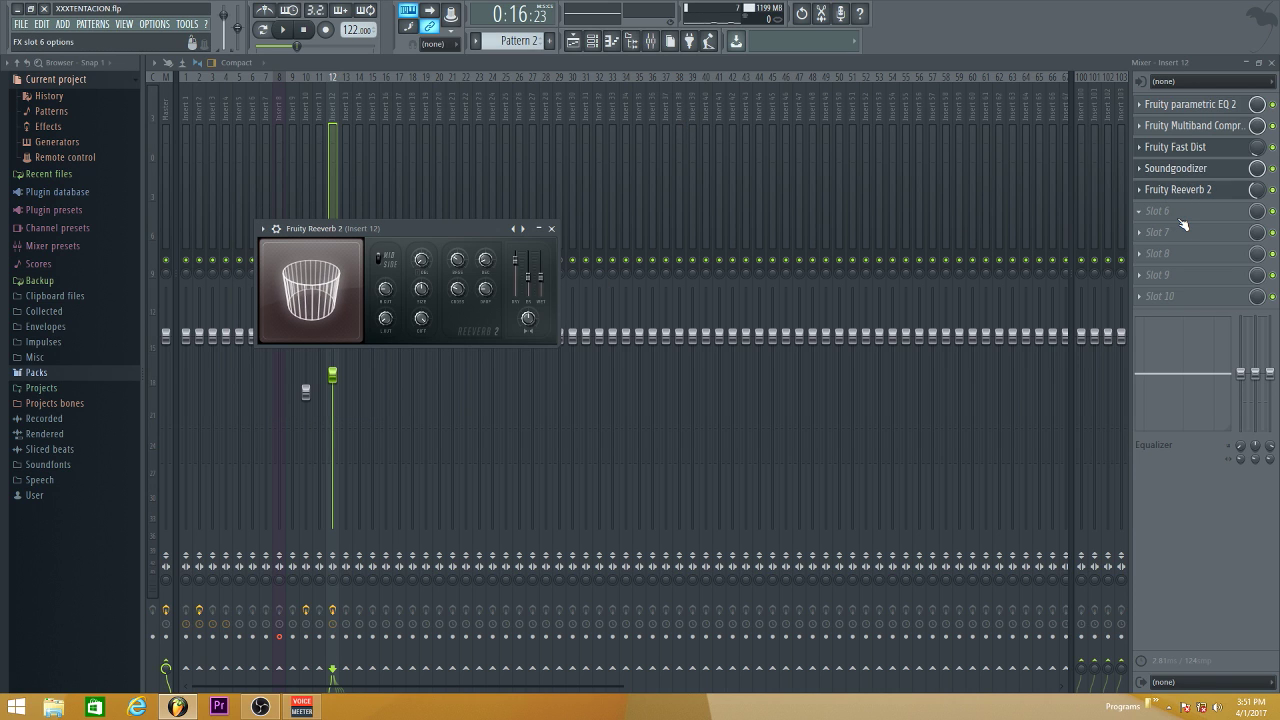
pyautogui.click(1254, 191)
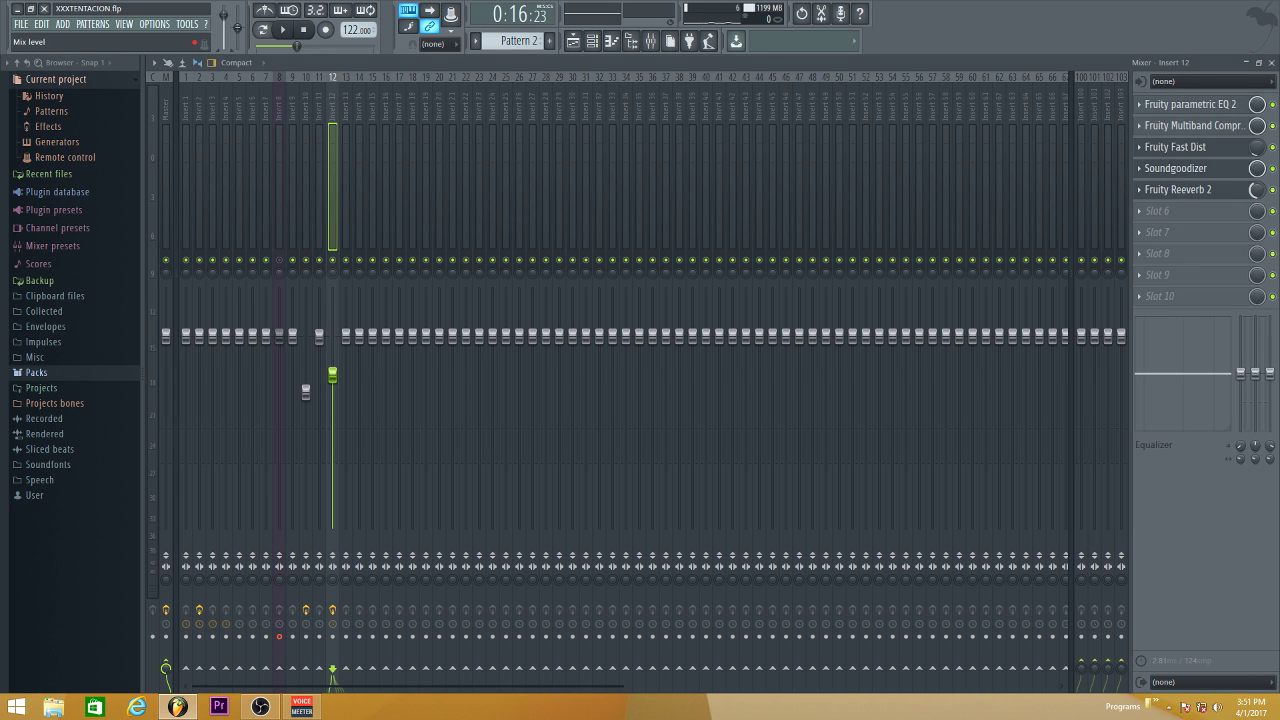
pyautogui.moveTo(1256, 191); pyautogui.dragTo(1256, 191)
pyautogui.press('space')
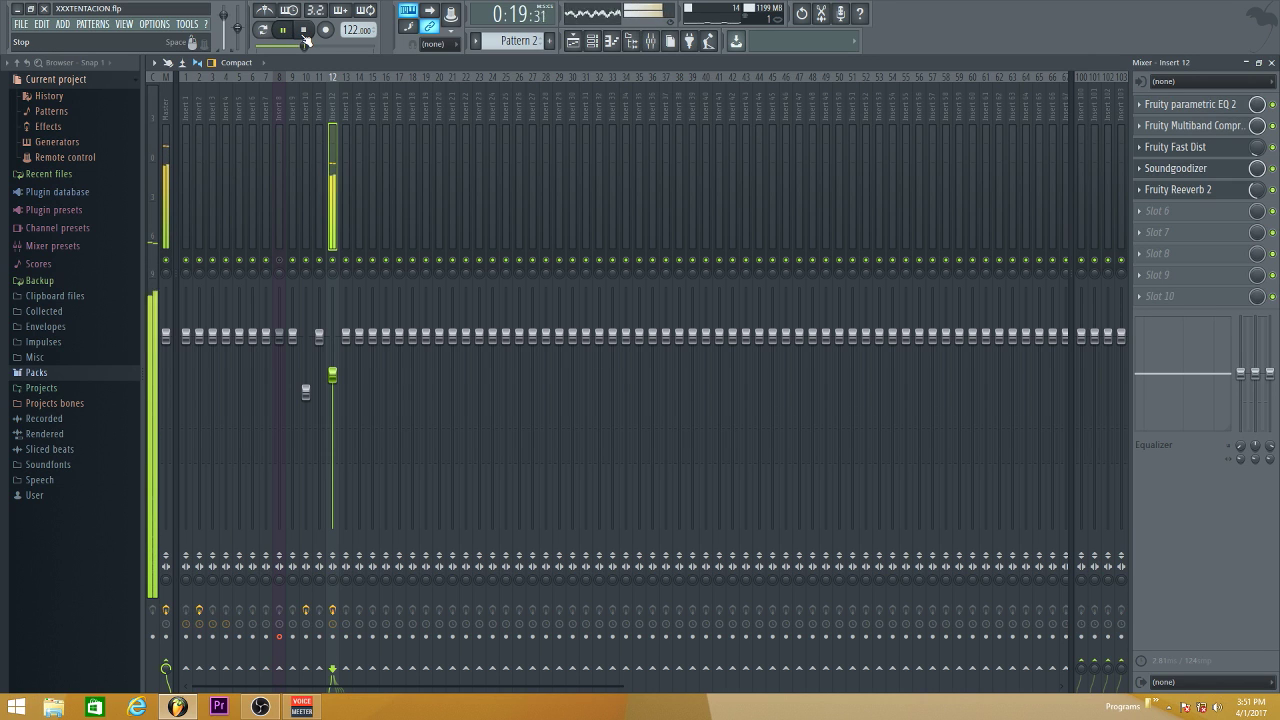
pyautogui.click(305, 38)
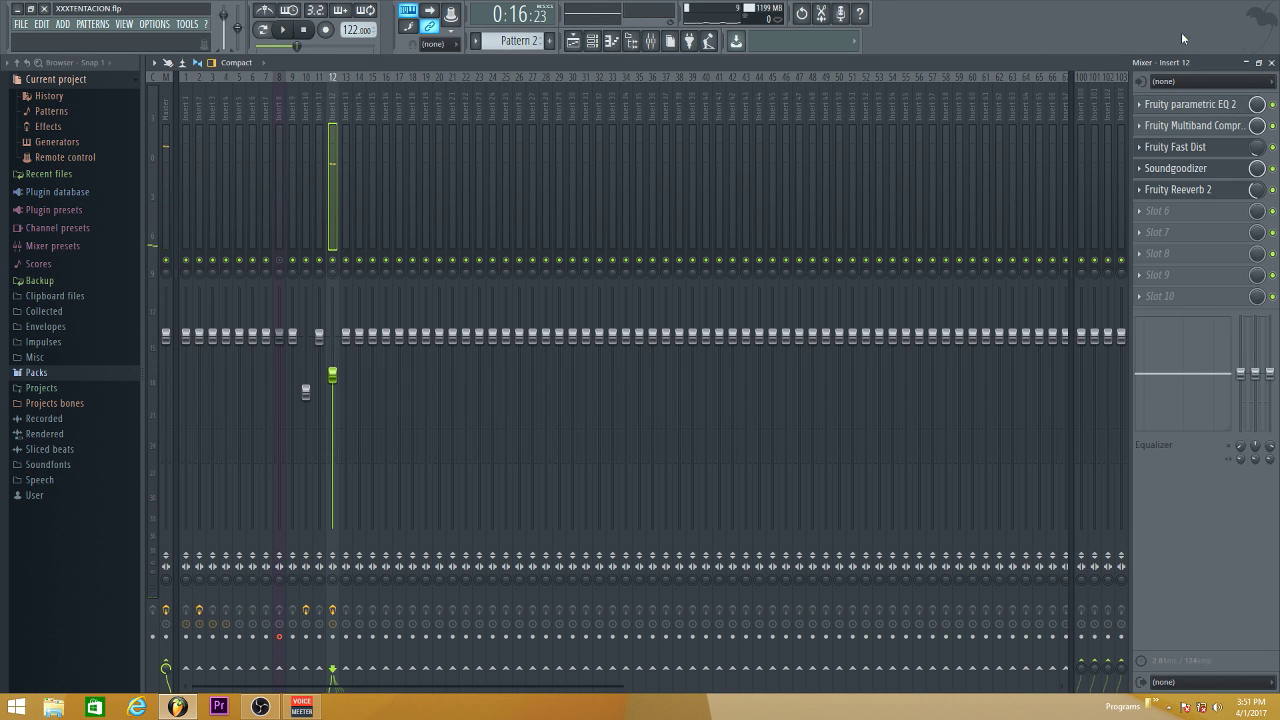
# Close the mixer and the Fruity Reeverb 2, Soundgoodizer and Fruity Fast Dist windows to clear the playlist
pyautogui.click(1271, 63)
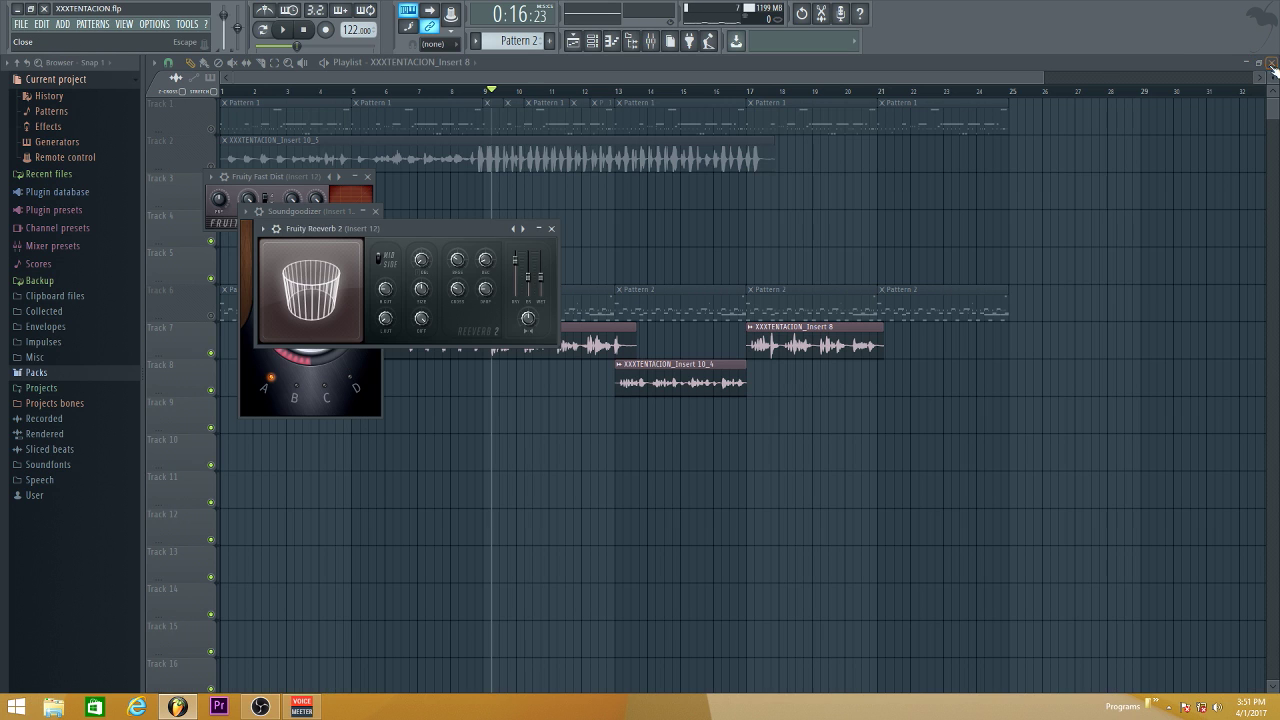
pyautogui.click(556, 225)
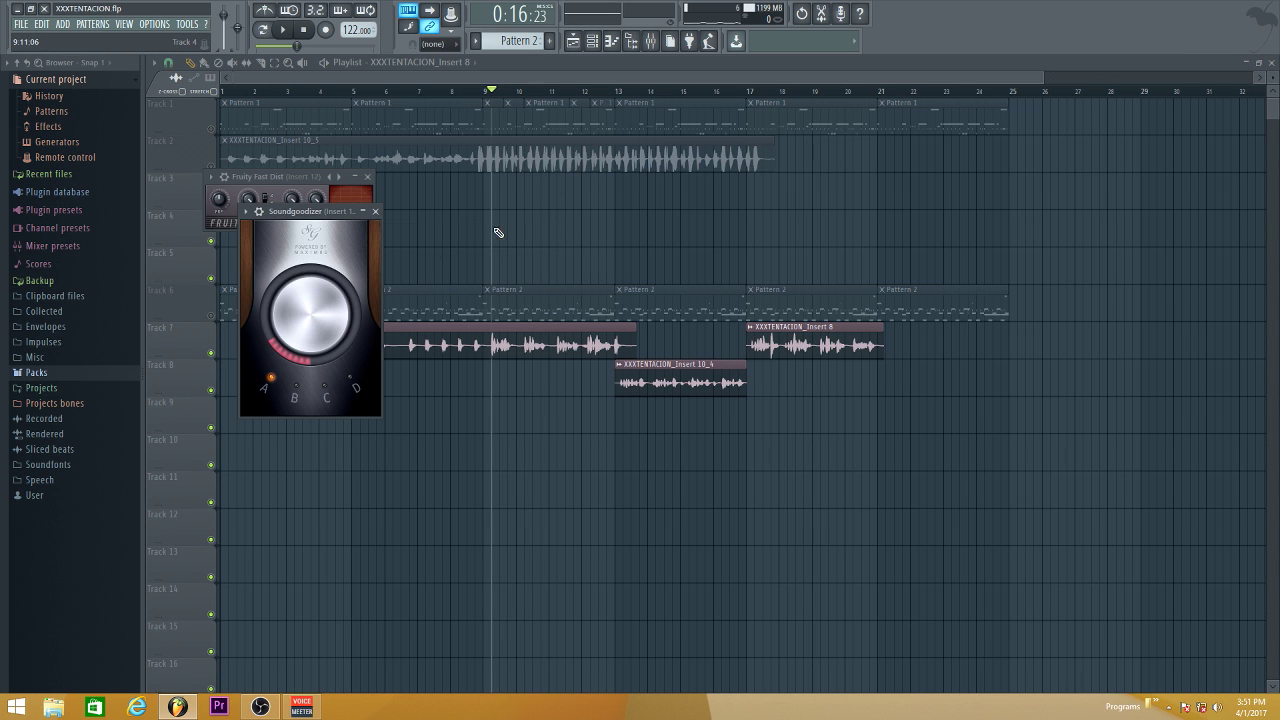
pyautogui.click(375, 211)
pyautogui.click(367, 176)
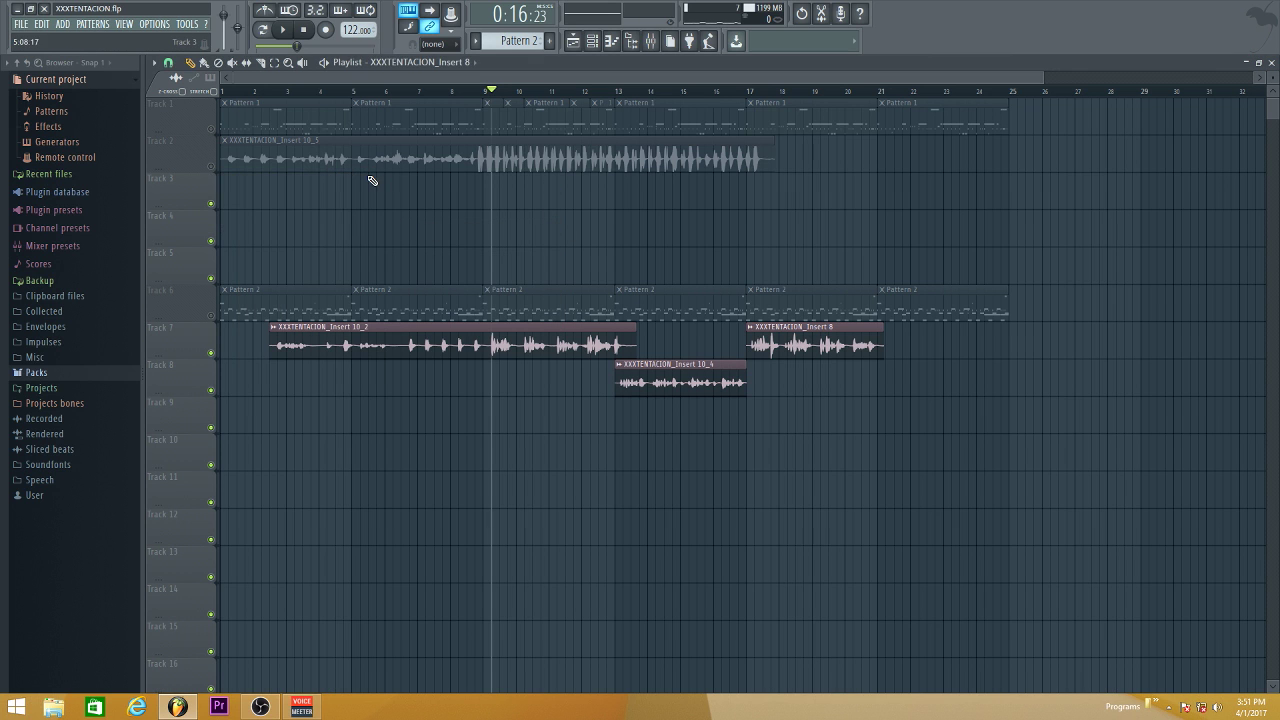
# Mute playlist Tracks 7 and 8 and unmute Tracks 1 and 2
pyautogui.click(210, 353)
pyautogui.click(210, 390)
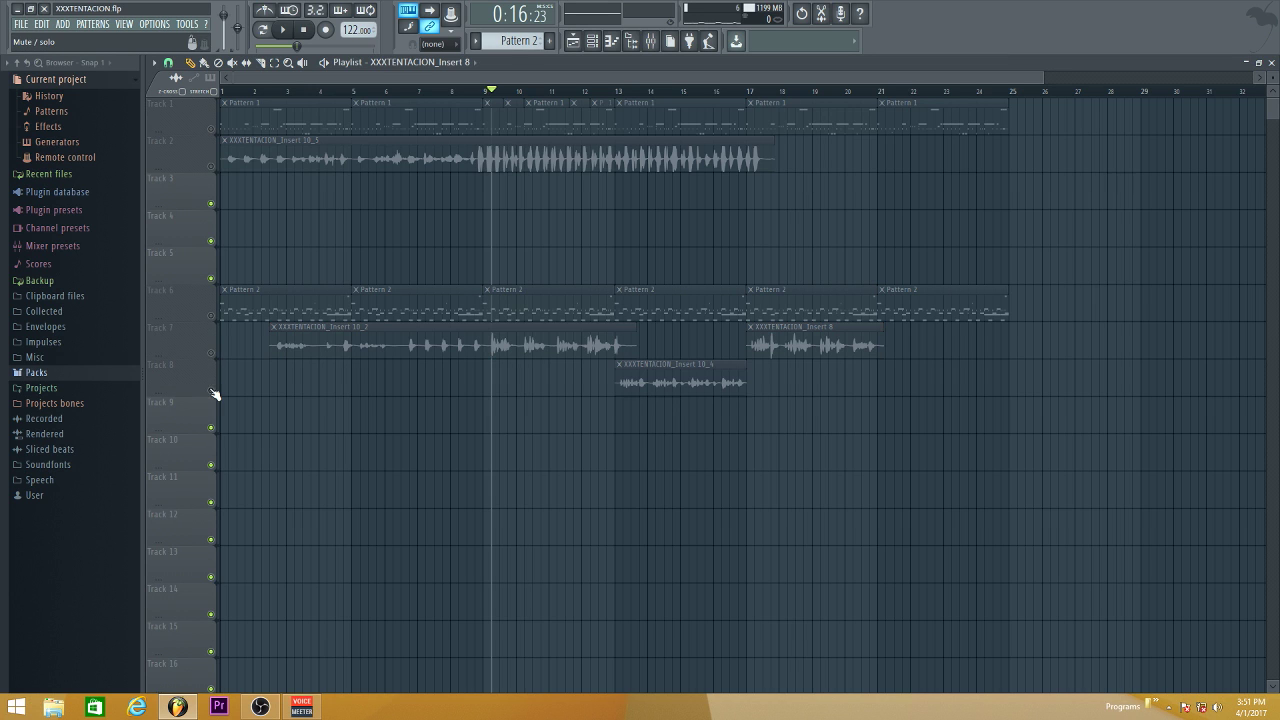
pyautogui.click(210, 166)
pyautogui.click(210, 129)
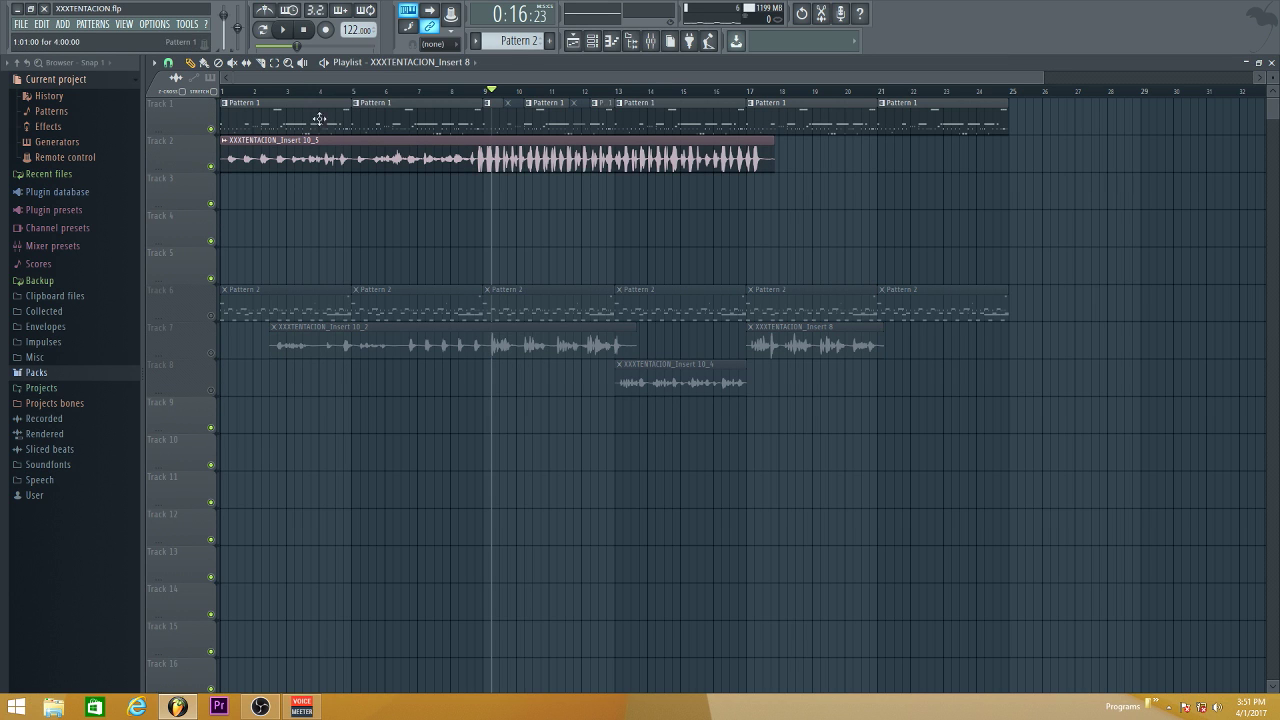
# Audition Tracks 1 and 2 from about bar 8, set the tempo to 124 BPM and audition the same passage again
pyautogui.click(467, 92)
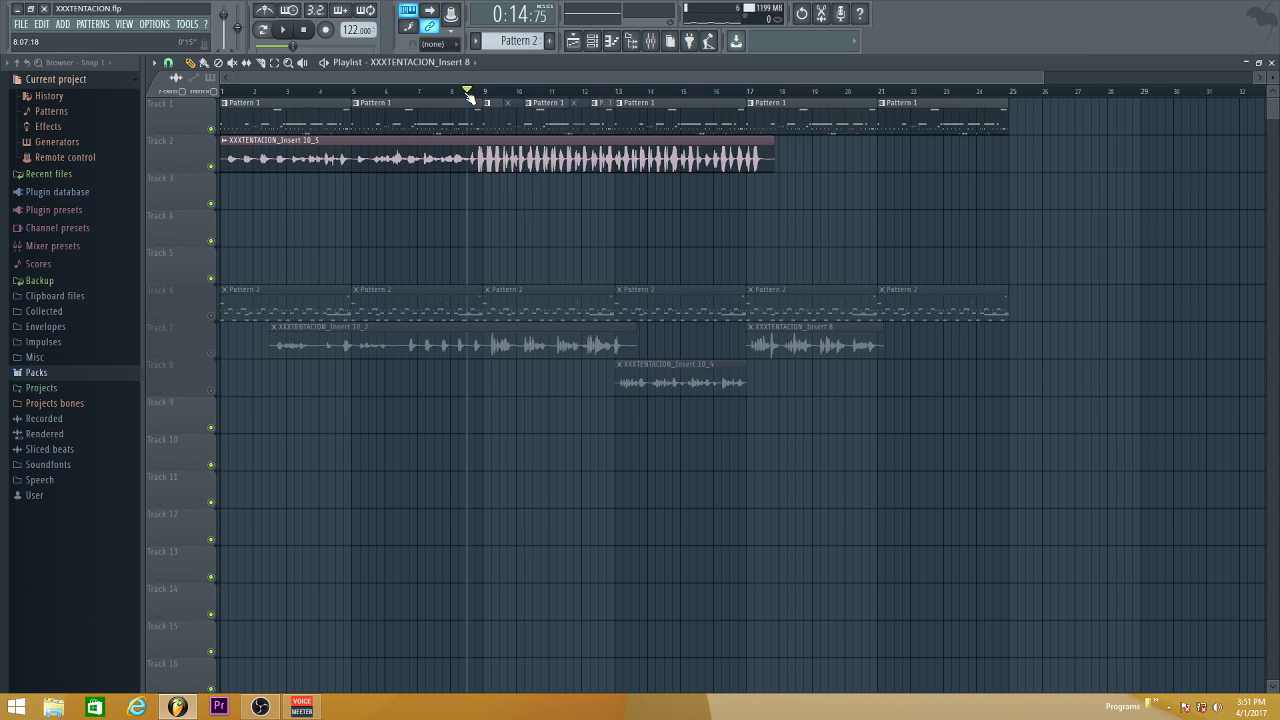
pyautogui.click(286, 31)
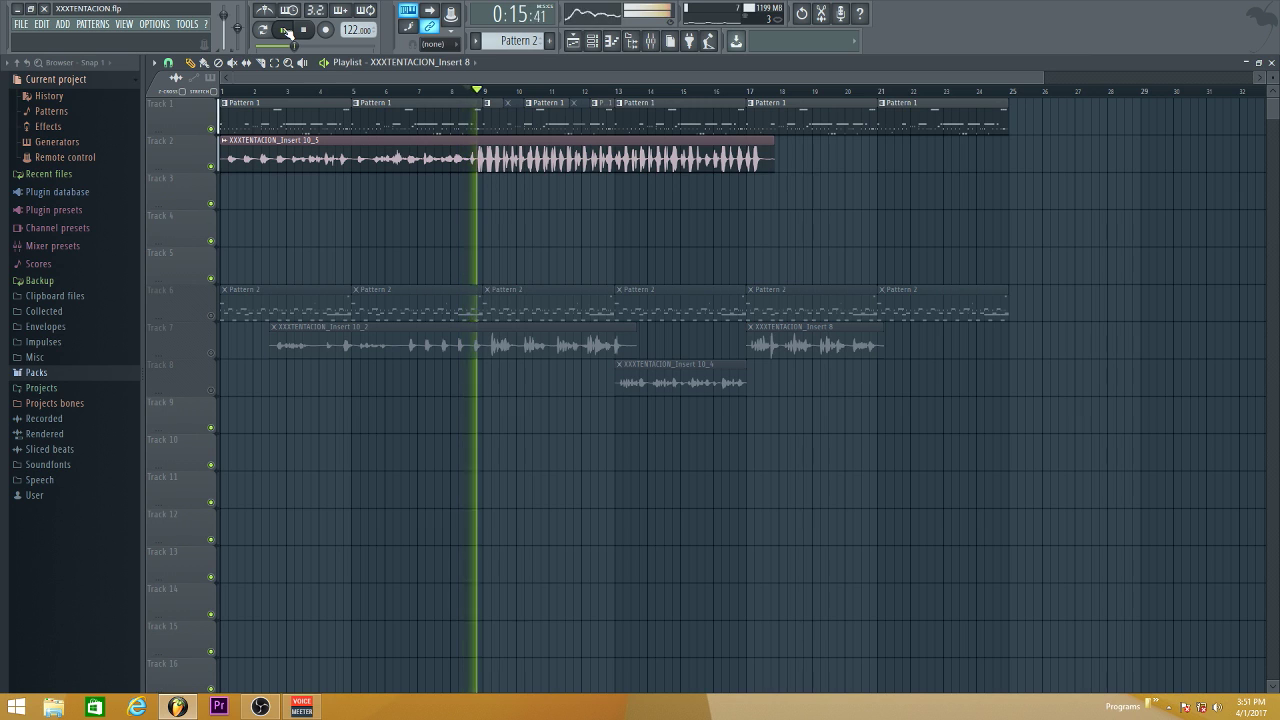
pyautogui.click(309, 34)
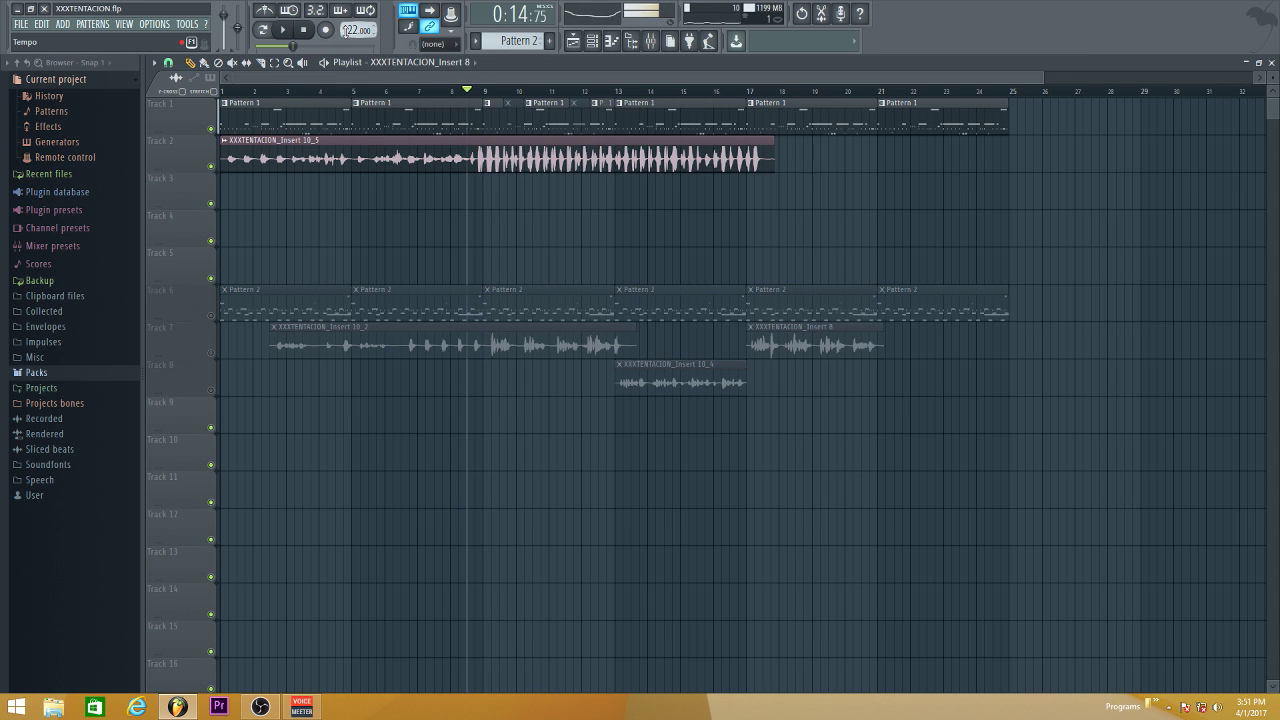
pyautogui.moveTo(355, 30); pyautogui.dragTo(355, 26)
pyautogui.click(285, 31)
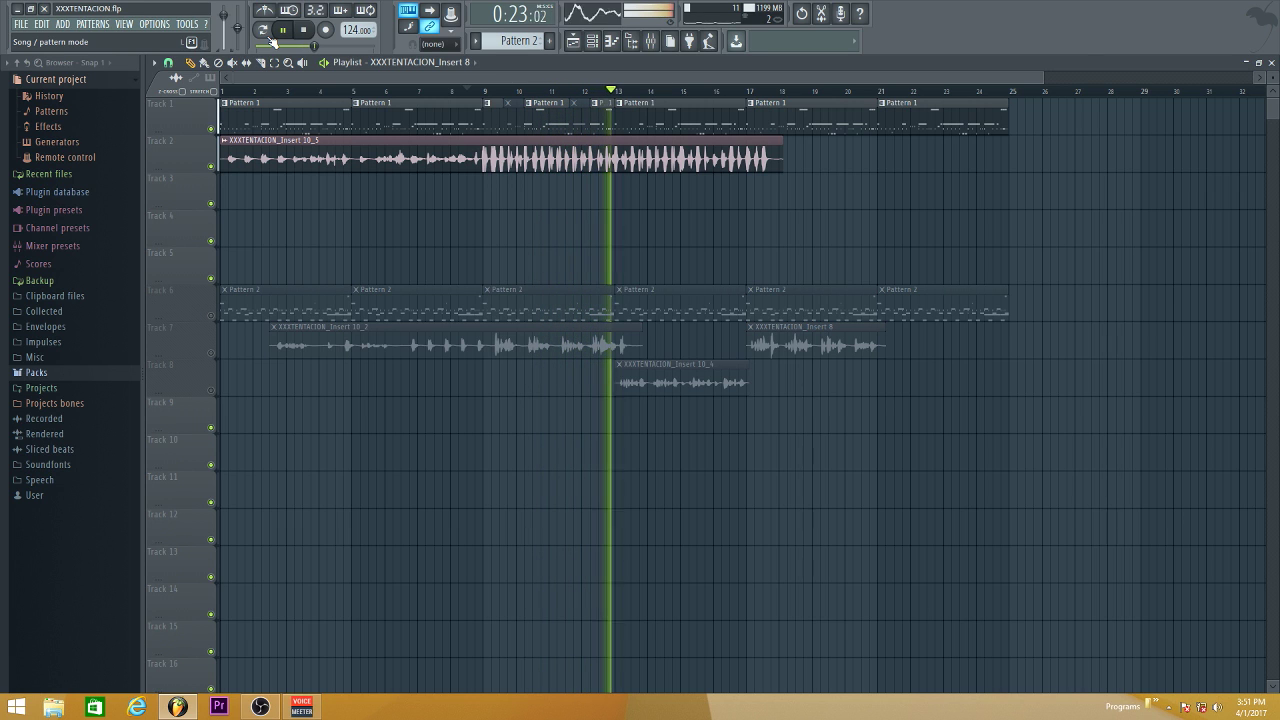
pyautogui.press('space')
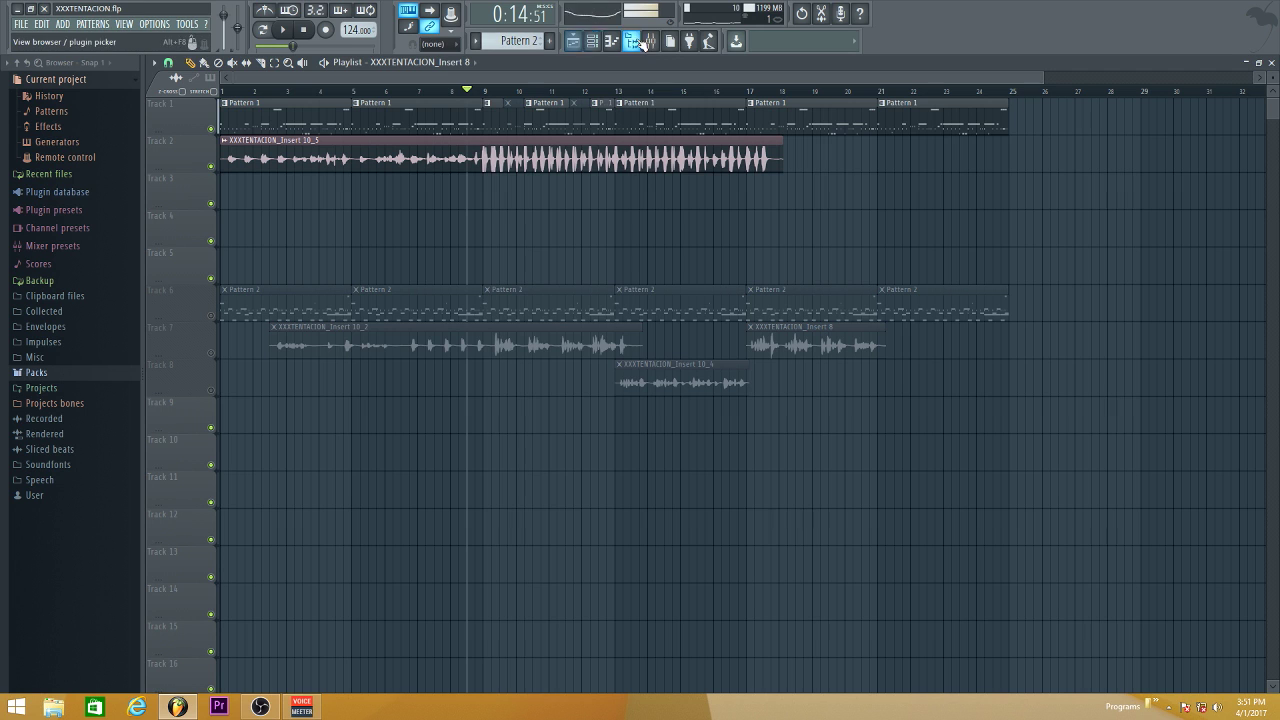
# Open Fruity parametric EQ 2 on mixer Insert 10 and slightly adjust its band 1 low shelf
pyautogui.click(650, 40)
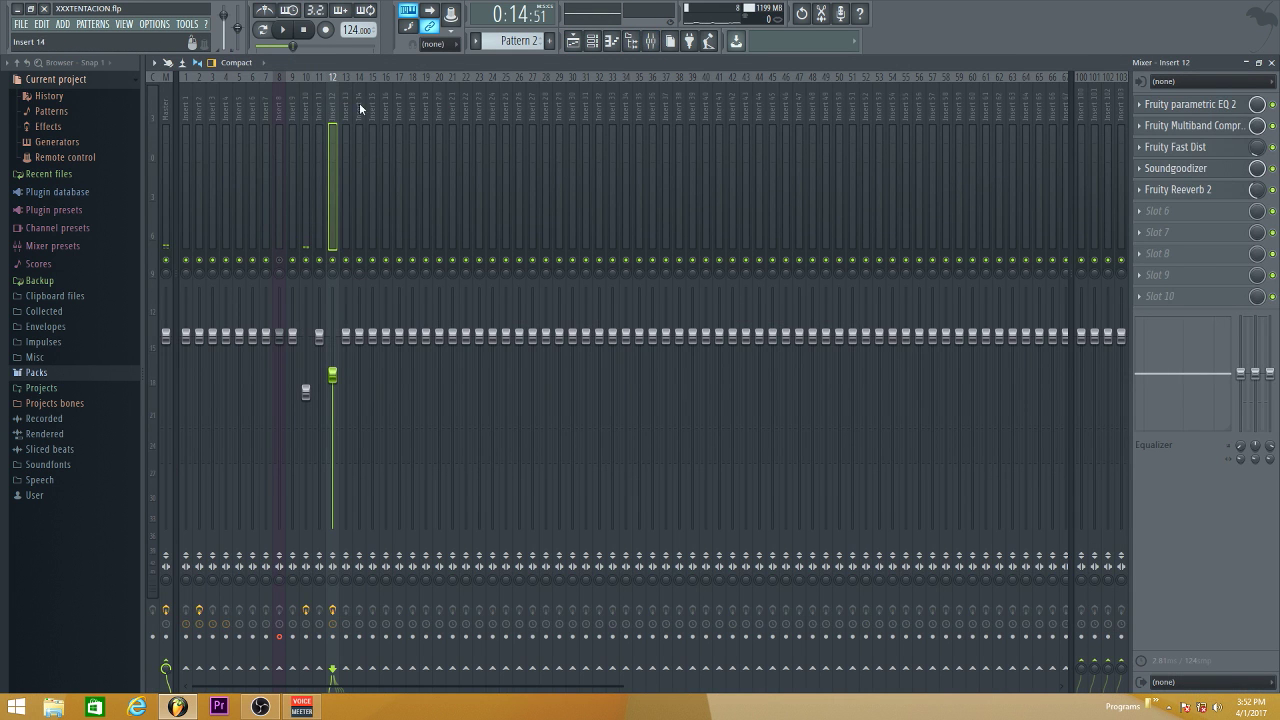
pyautogui.click(308, 101)
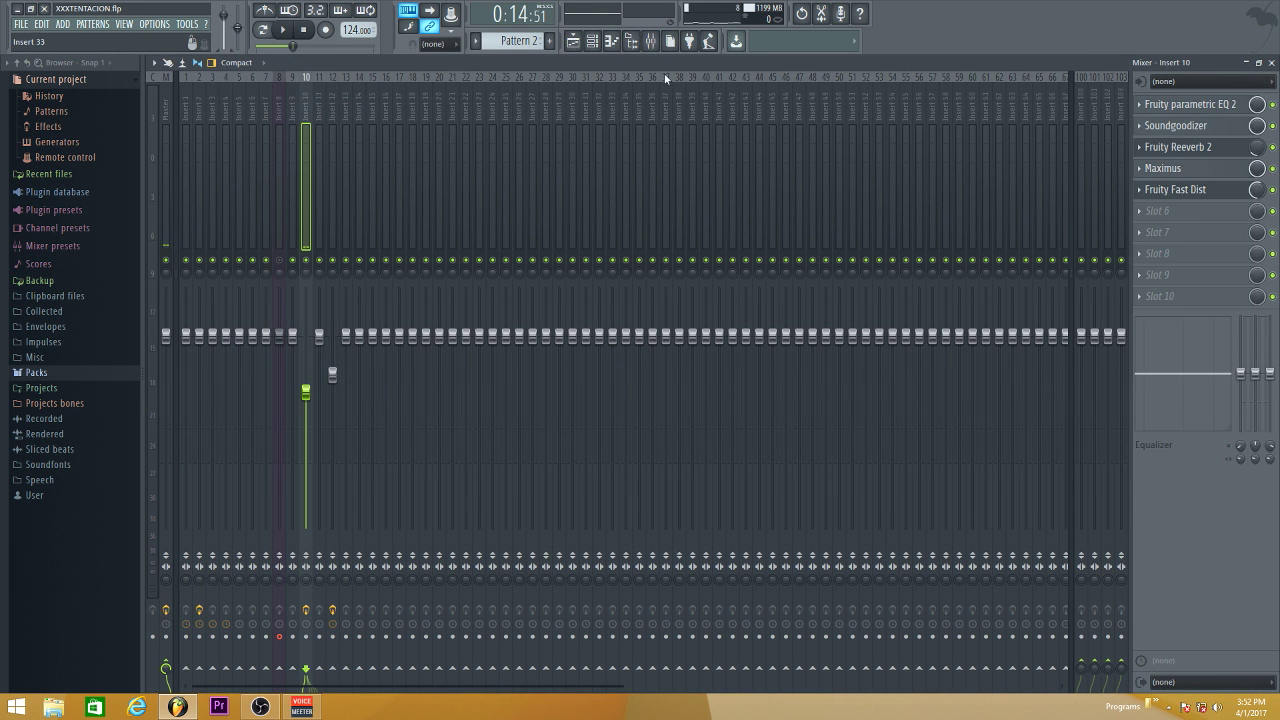
pyautogui.click(1188, 106)
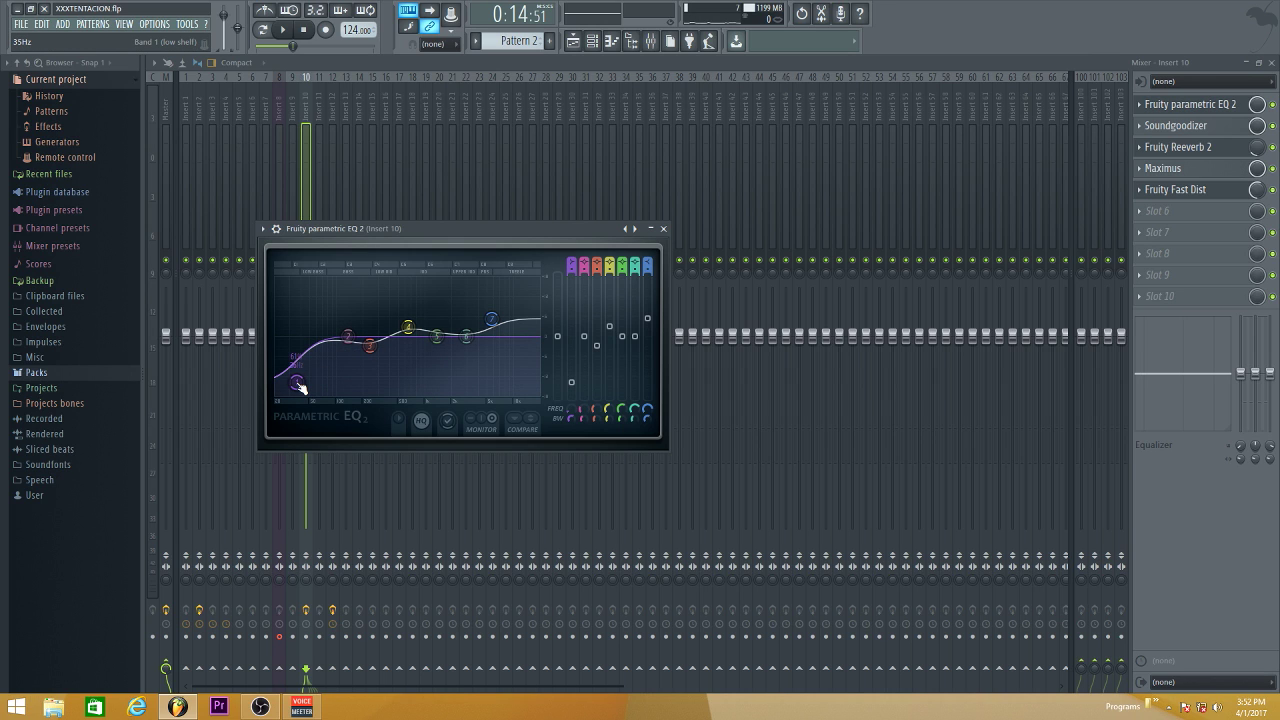
pyautogui.moveTo(298, 384); pyautogui.dragTo(302, 383)
# Return to the playlist, briefly unmute and re-mute Track 7, and reopen the mixer on Insert 10
pyautogui.click(1271, 64)
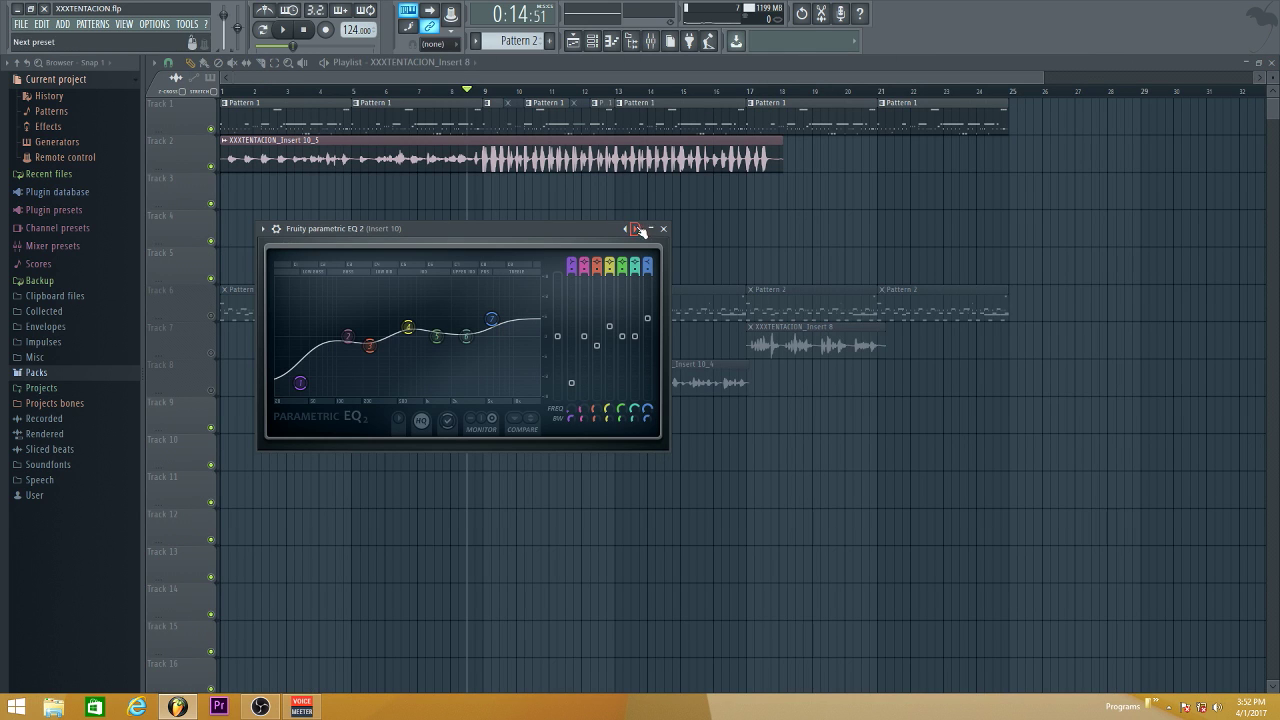
pyautogui.click(652, 230)
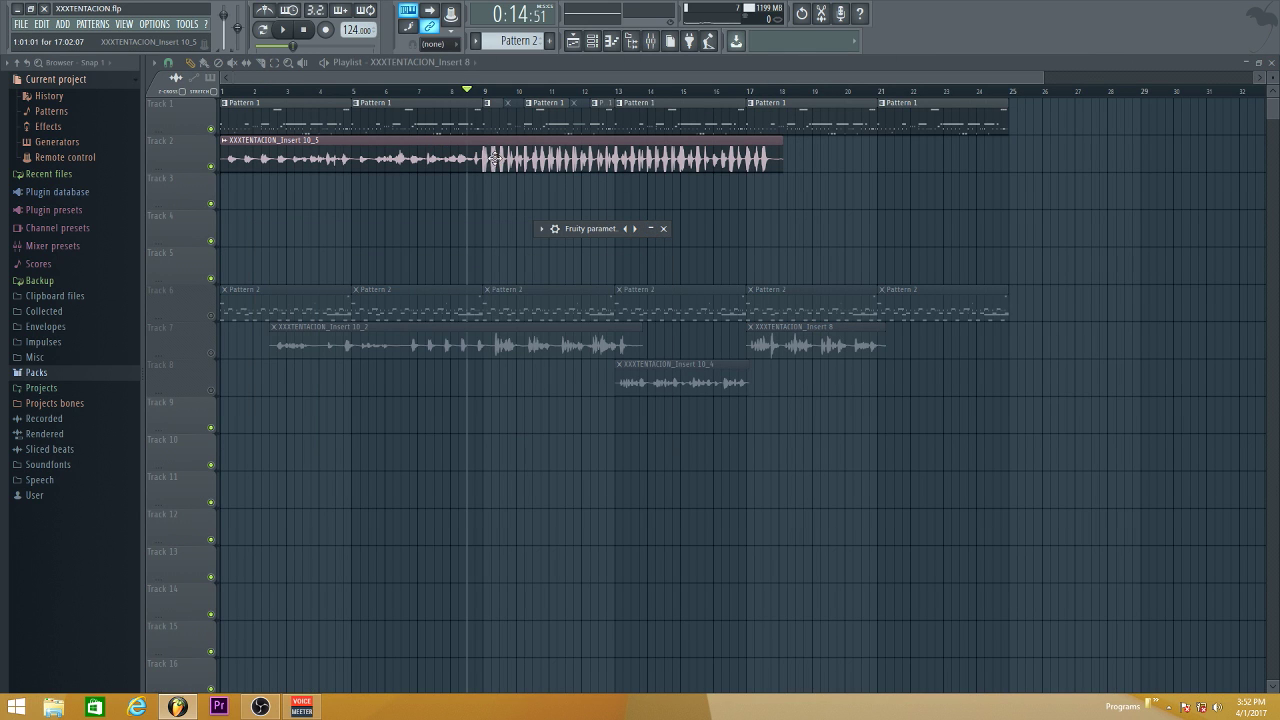
pyautogui.click(210, 353)
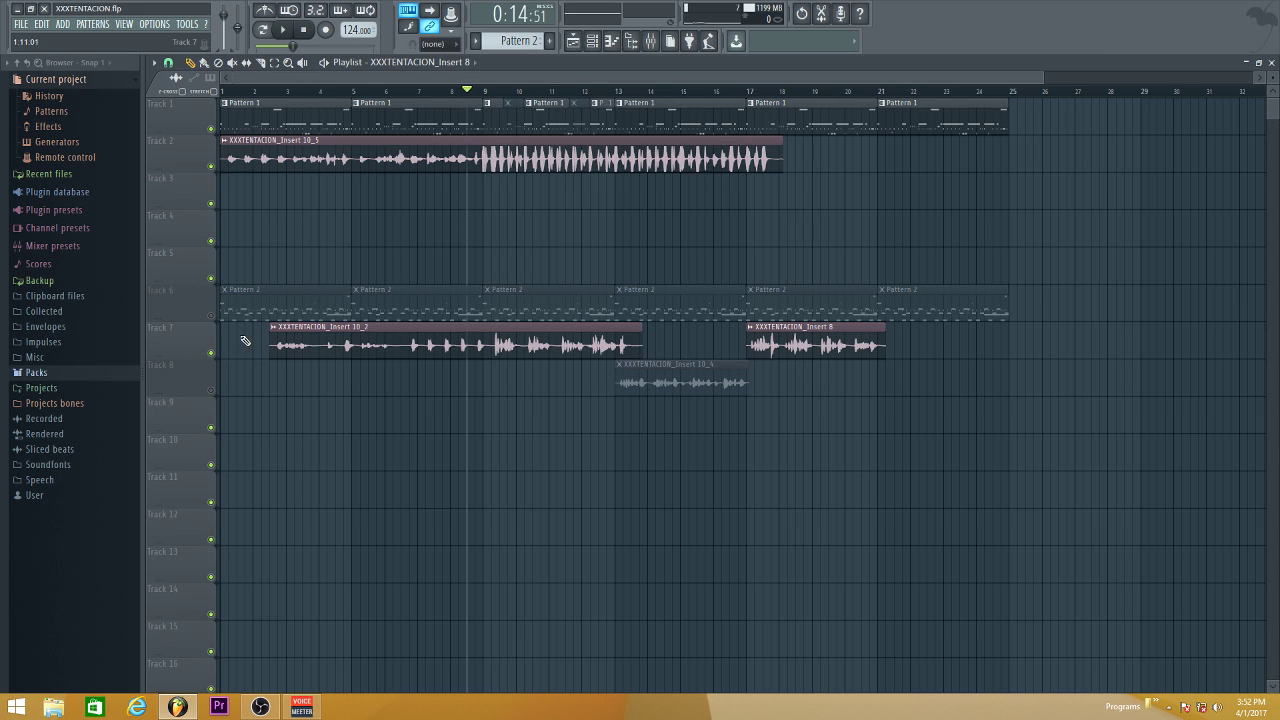
pyautogui.click(211, 353)
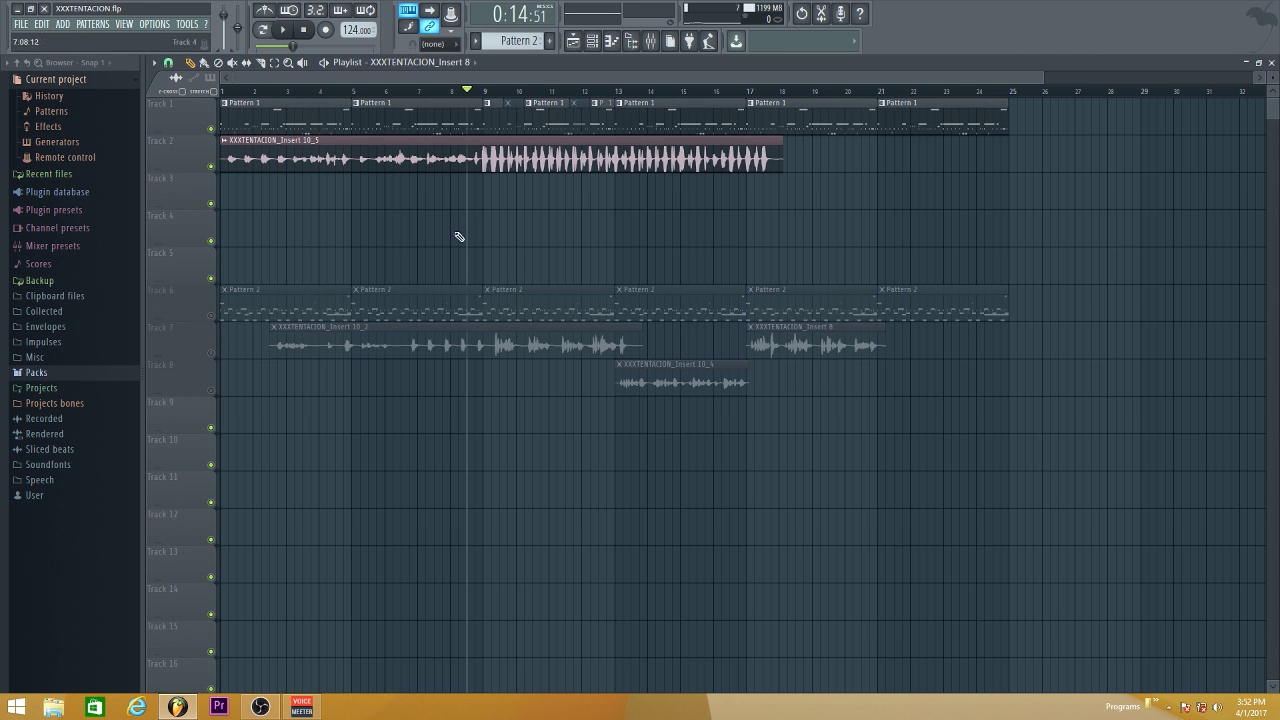
pyautogui.click(631, 40)
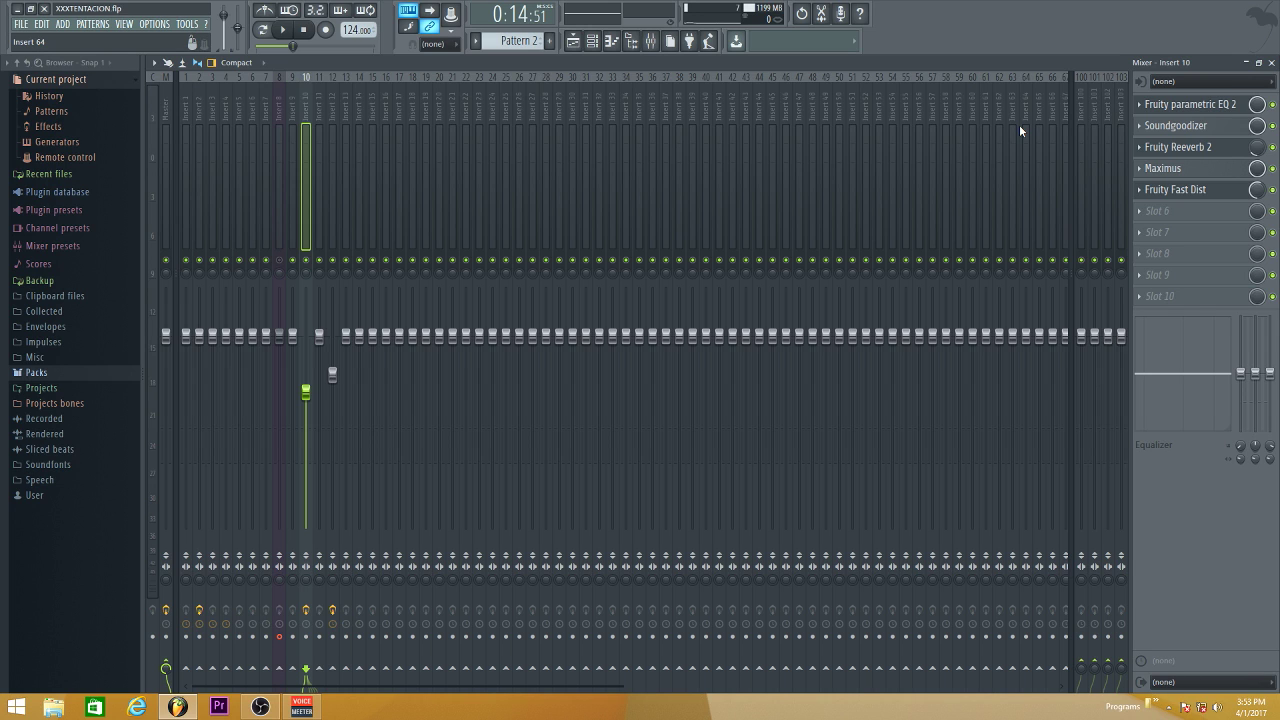
# Fine-tune the band 3 dip, band 1 low shelf and band 7 high shelf in Insert 10's Fruity parametric EQ 2 and close it
pyautogui.click(1169, 105)
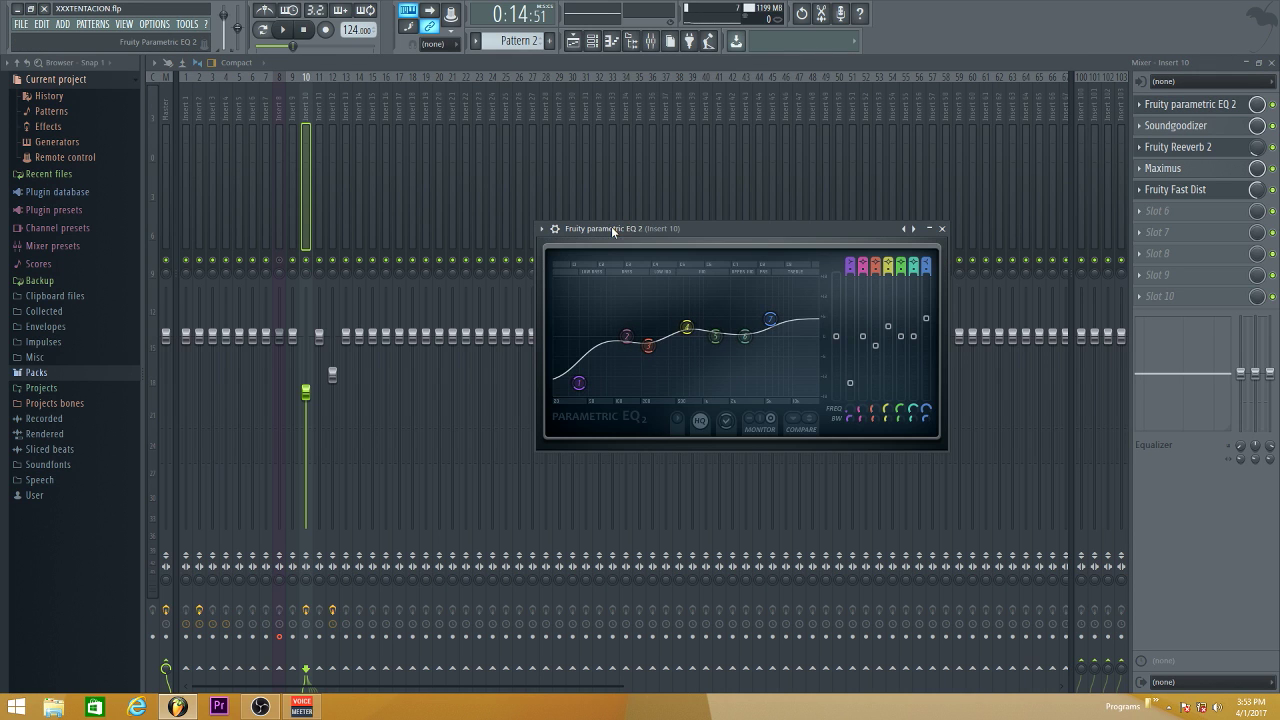
pyautogui.moveTo(805, 229); pyautogui.dragTo(655, 169)
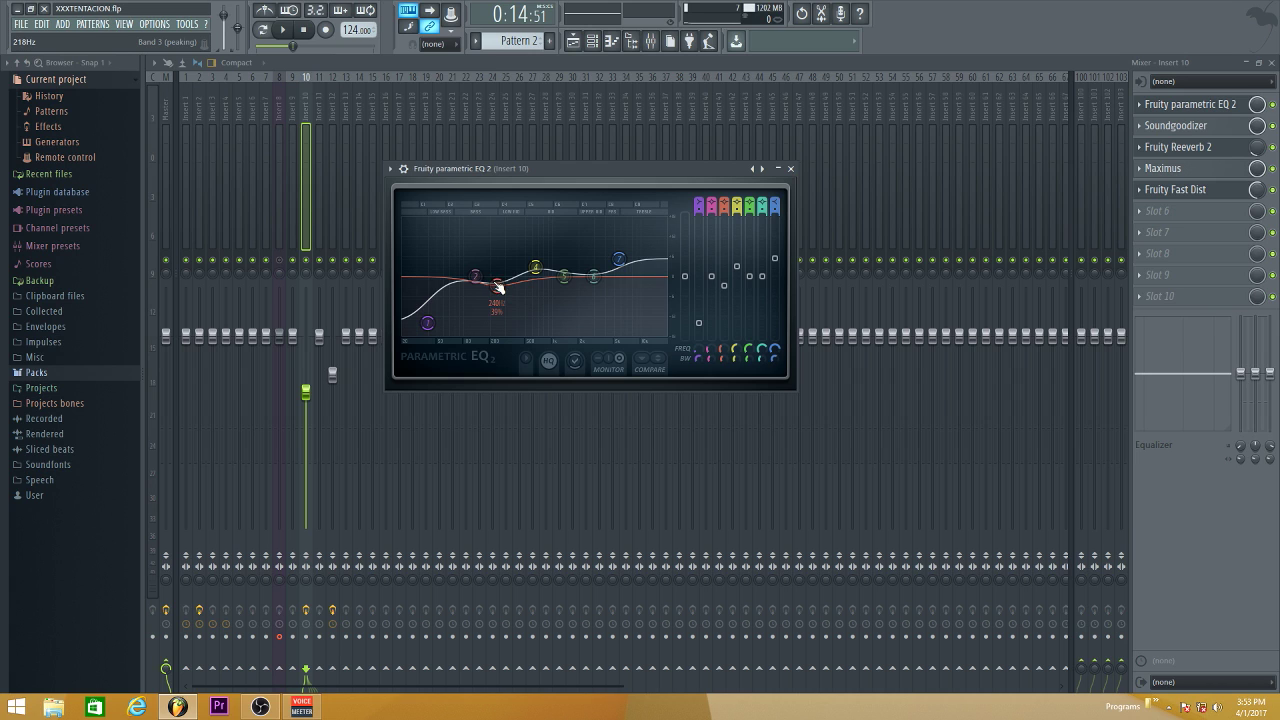
pyautogui.moveTo(497, 287); pyautogui.dragTo(496, 286)
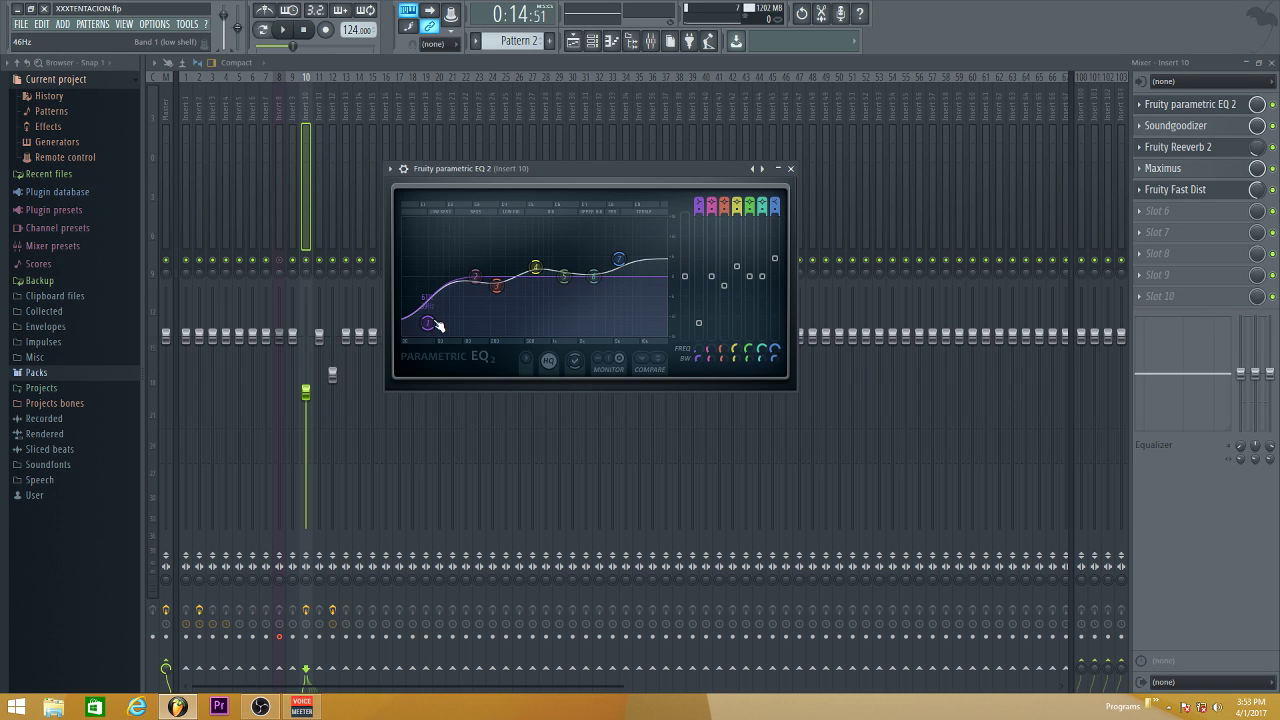
pyautogui.moveTo(441, 327); pyautogui.dragTo(437, 325)
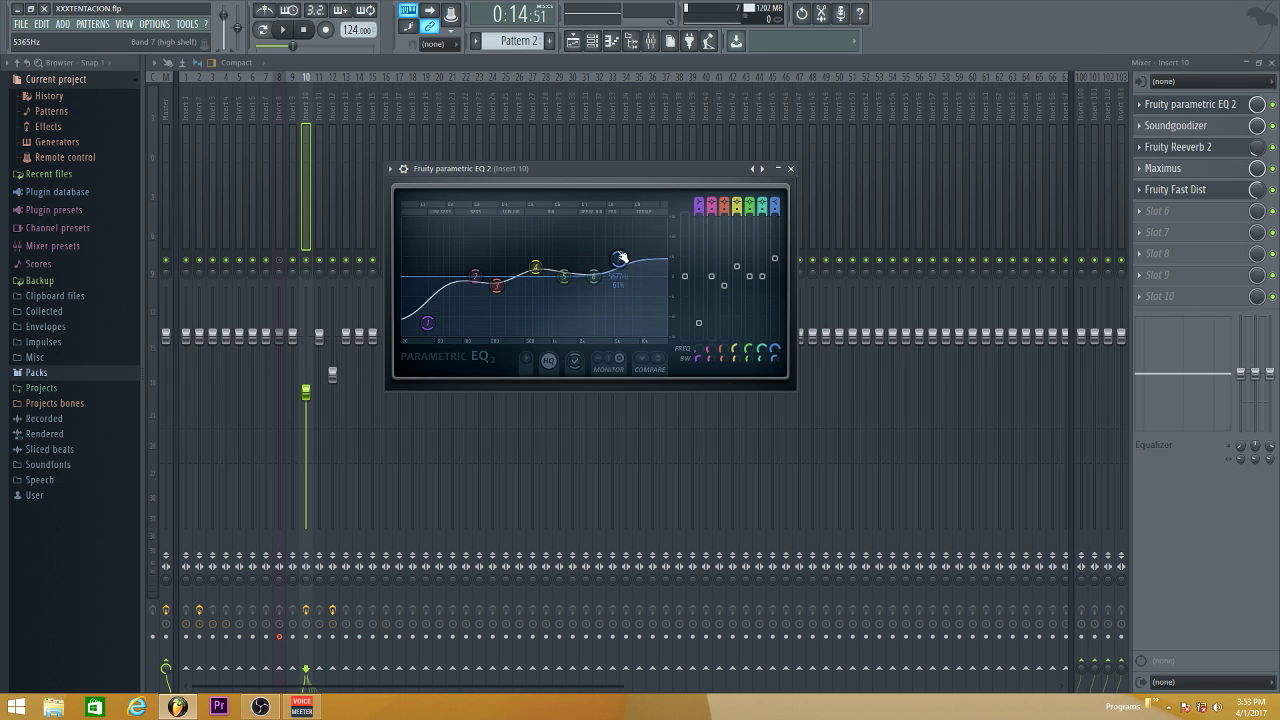
pyautogui.moveTo(620, 258); pyautogui.dragTo(626, 263)
pyautogui.click(790, 168)
# View Insert 10's Soundgoodizer, mute Track 1 and audition the Track 2 recording on its own
pyautogui.click(1186, 125)
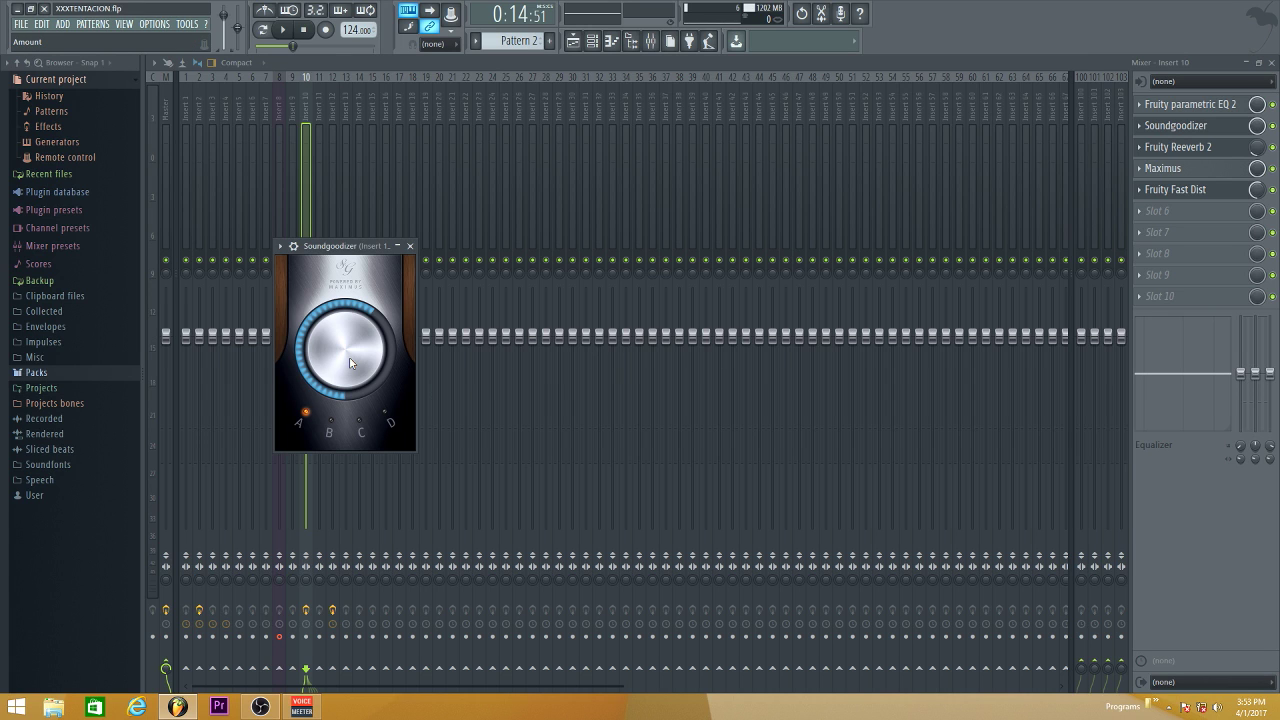
pyautogui.click(1273, 62)
pyautogui.click(221, 137)
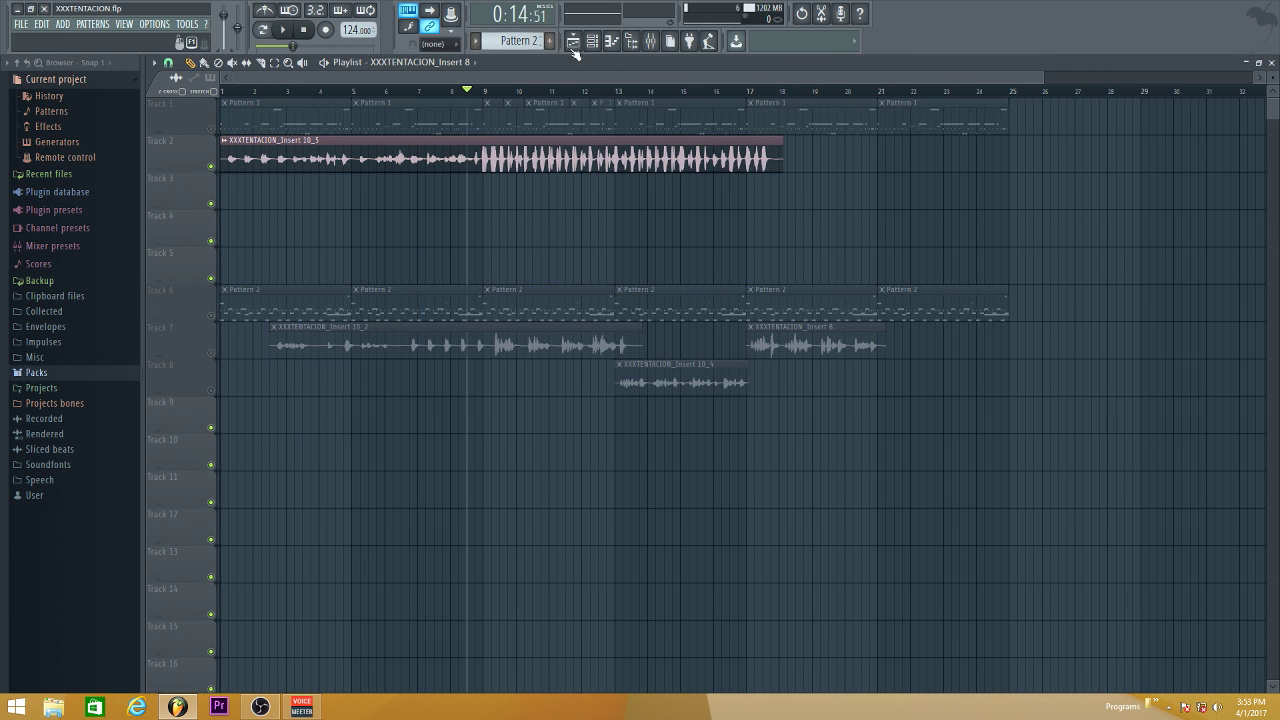
pyautogui.click(283, 31)
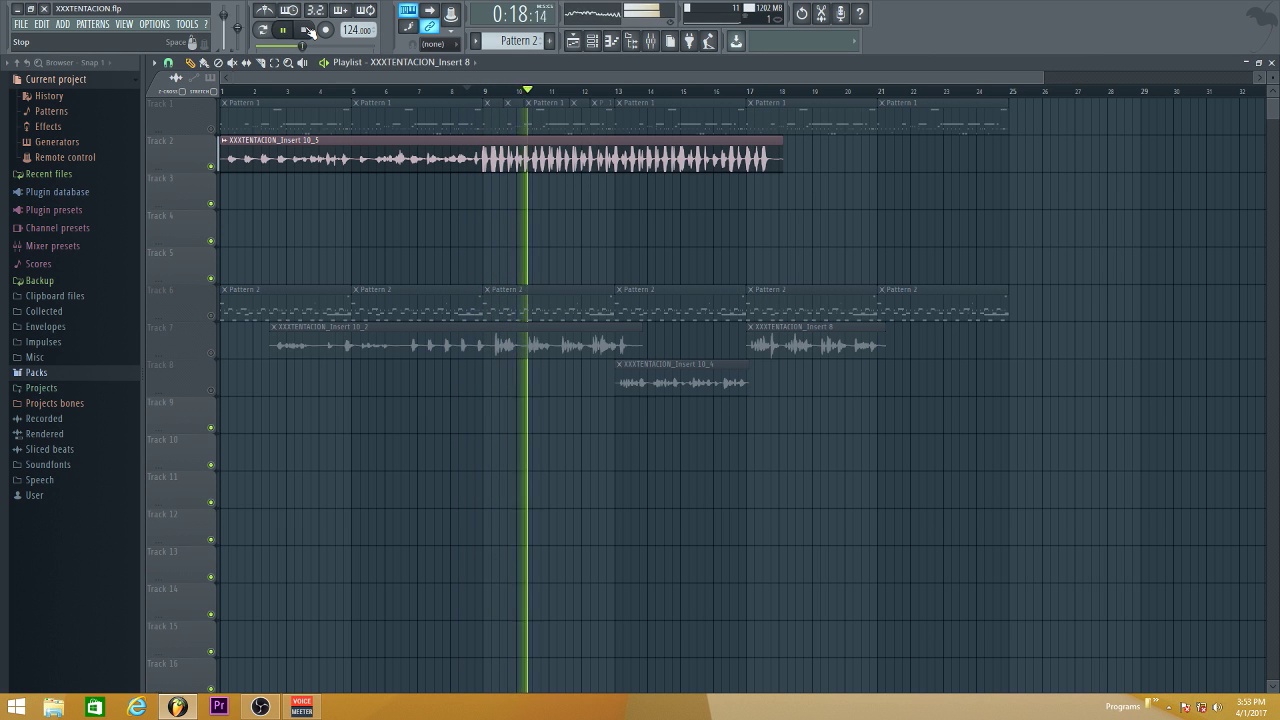
pyautogui.click(307, 30)
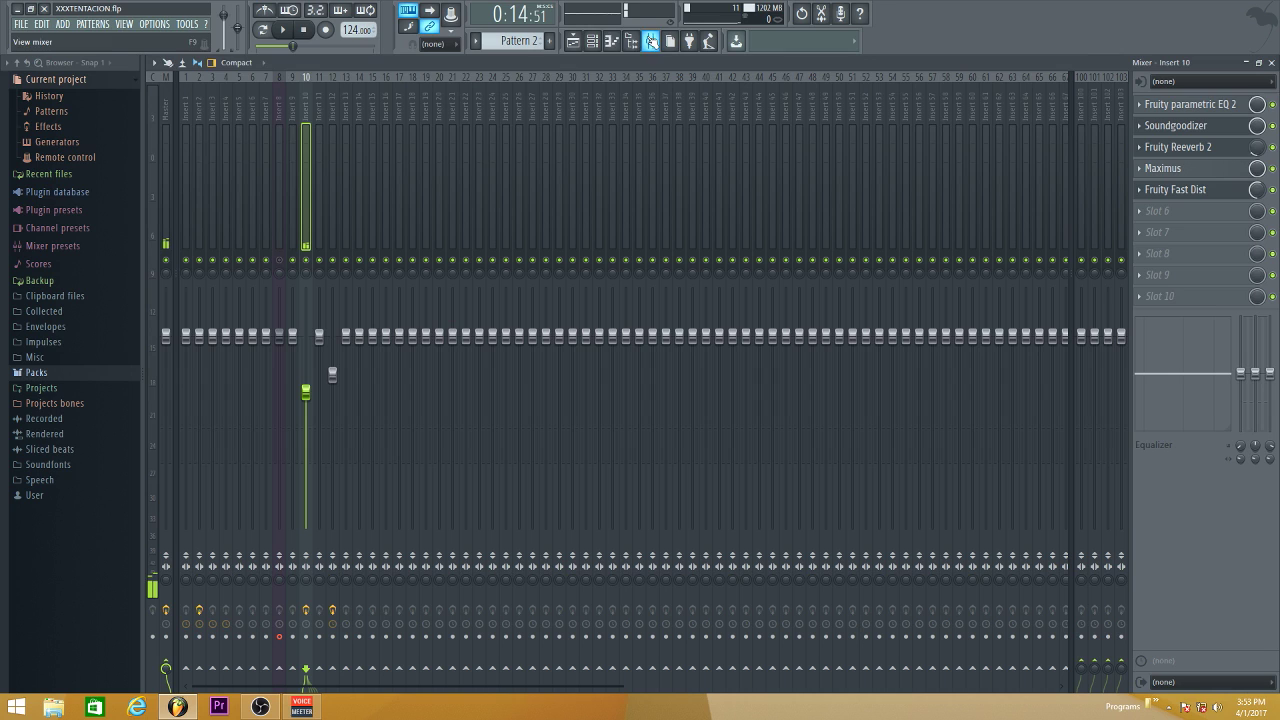
# Open Insert 10's Fruity Reeverb 2 and Maximus, and adjust the post gain of Maximus's master band
pyautogui.click(650, 40)
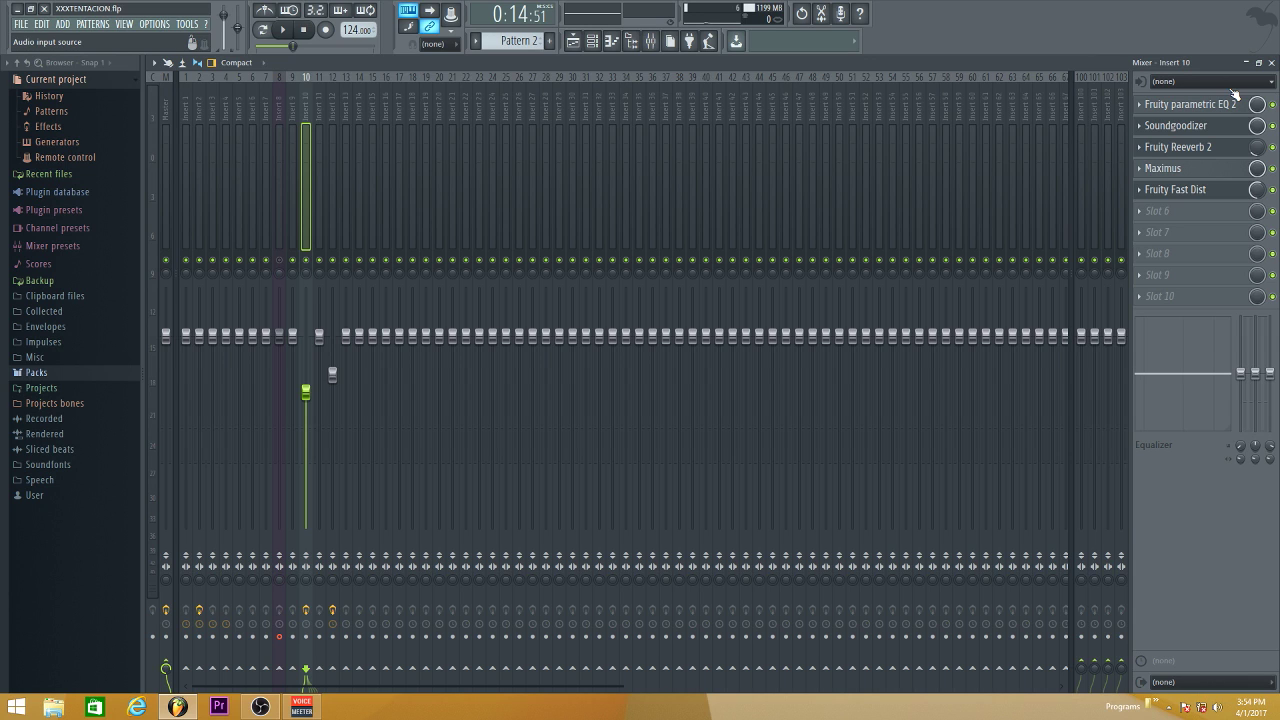
pyautogui.click(1212, 149)
pyautogui.click(1257, 168)
pyautogui.click(1207, 170)
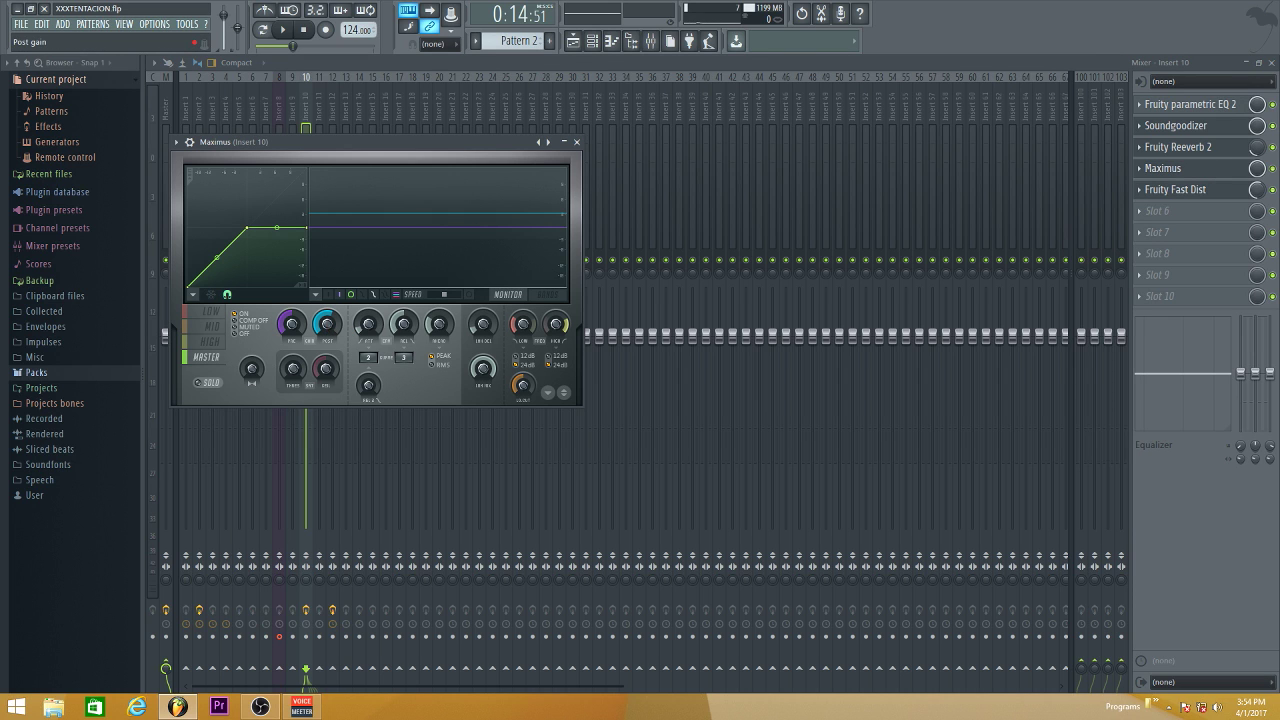
pyautogui.moveTo(327, 323)
pyautogui.mouseDown()
pyautogui.moveTo(327, 343)
pyautogui.moveTo(327, 323)
pyautogui.mouseUp()
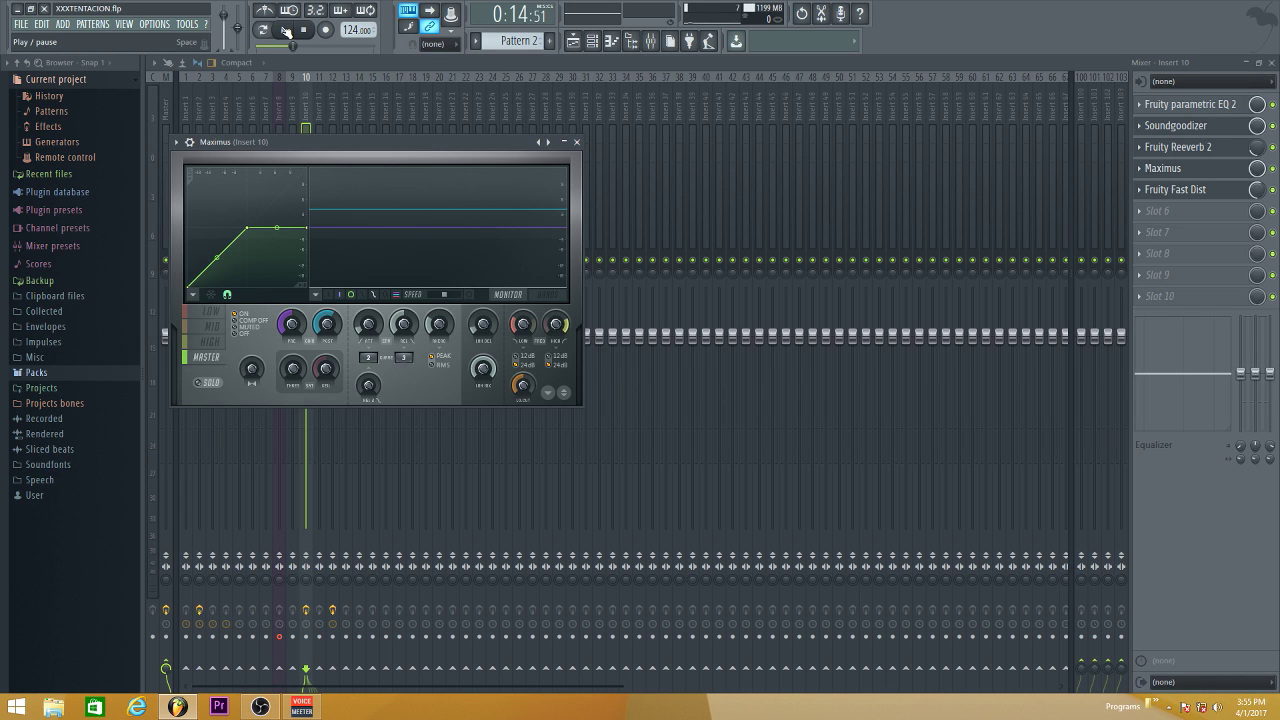
# View Insert 10's Fruity Fast Dist and compare its effect mix levels with those on Insert 12
pyautogui.click(1195, 191)
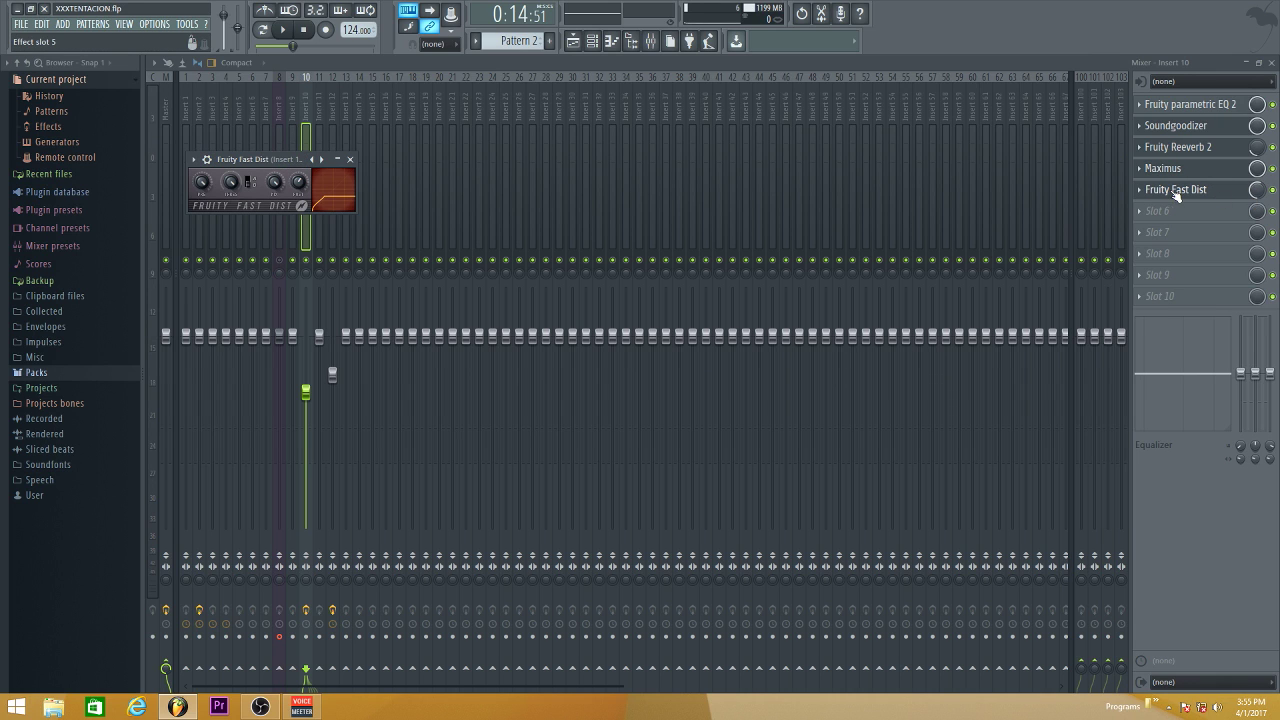
pyautogui.click(334, 95)
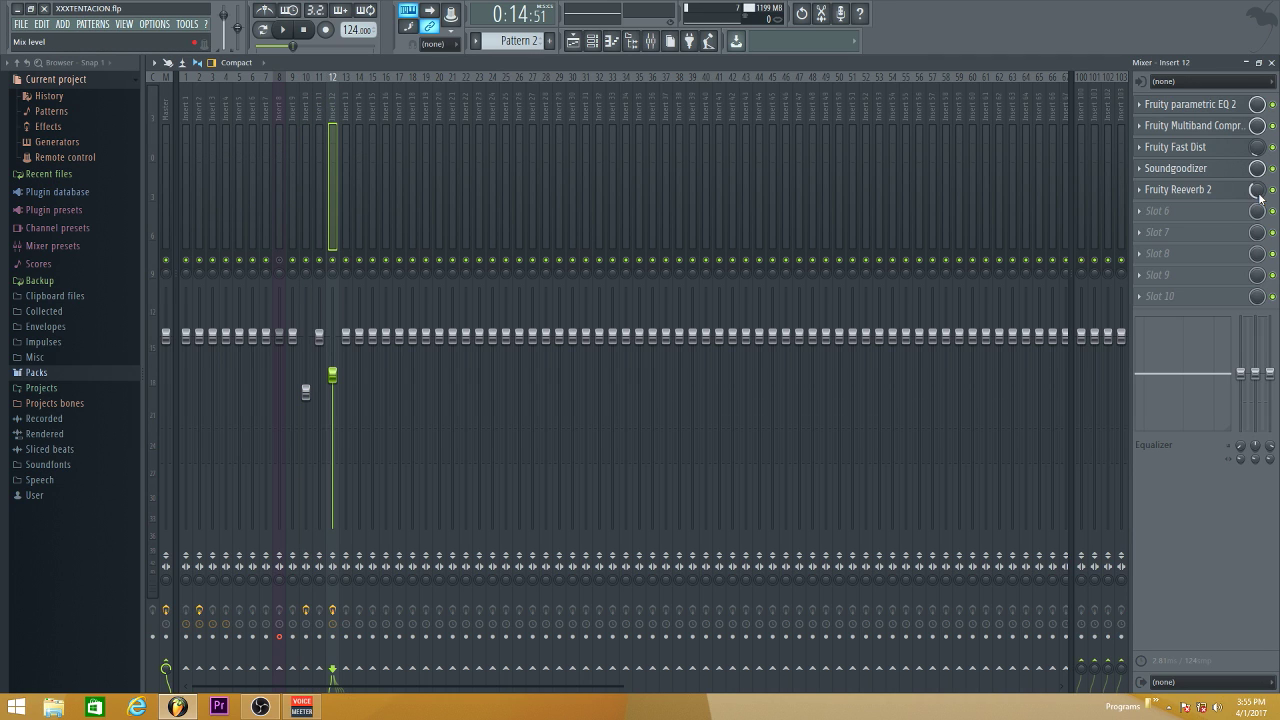
pyautogui.click(305, 98)
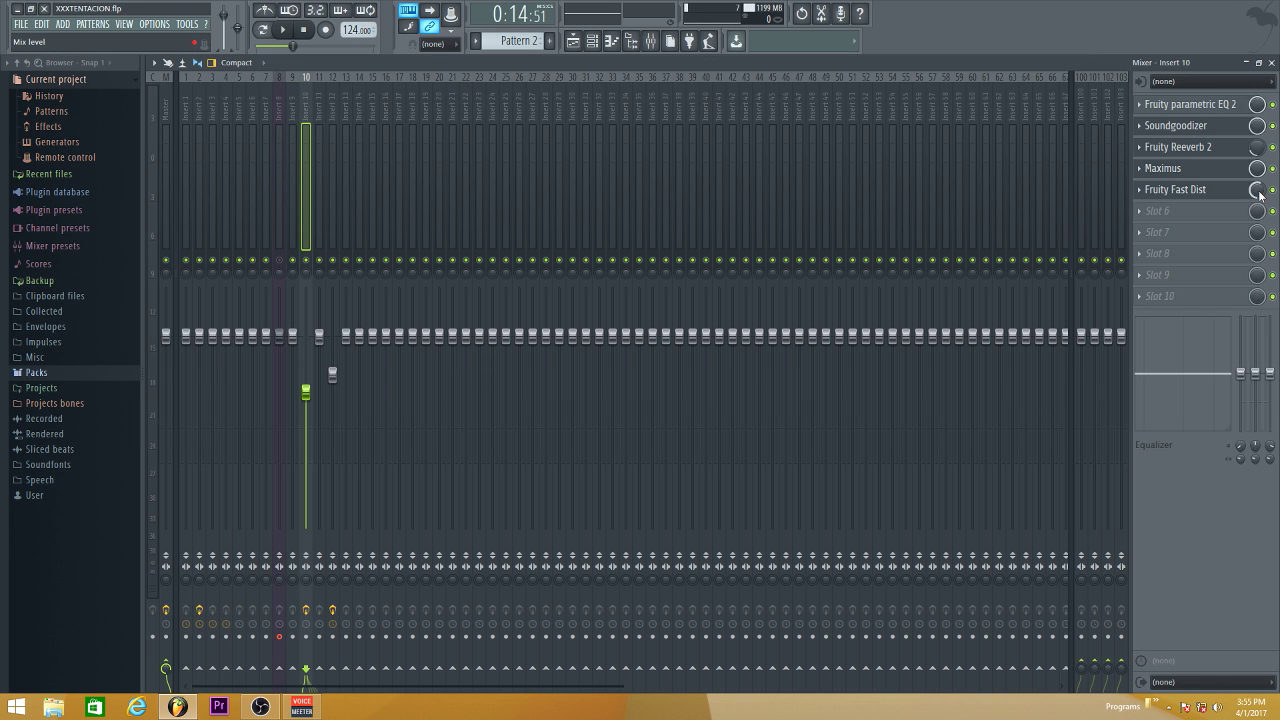
# Close the mixer and Insert 10's Maximus, Fruity Reeverb 2 and Fruity Fast Dist windows
pyautogui.click(1271, 62)
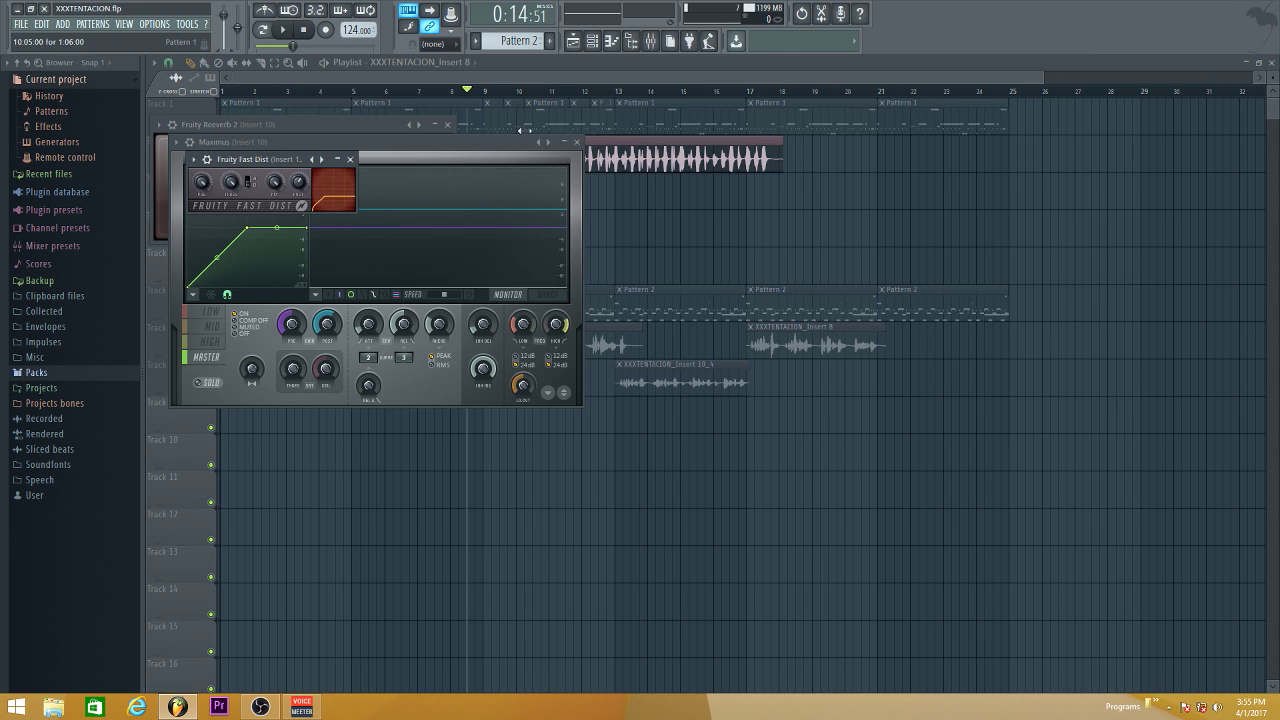
pyautogui.click(576, 142)
pyautogui.click(447, 124)
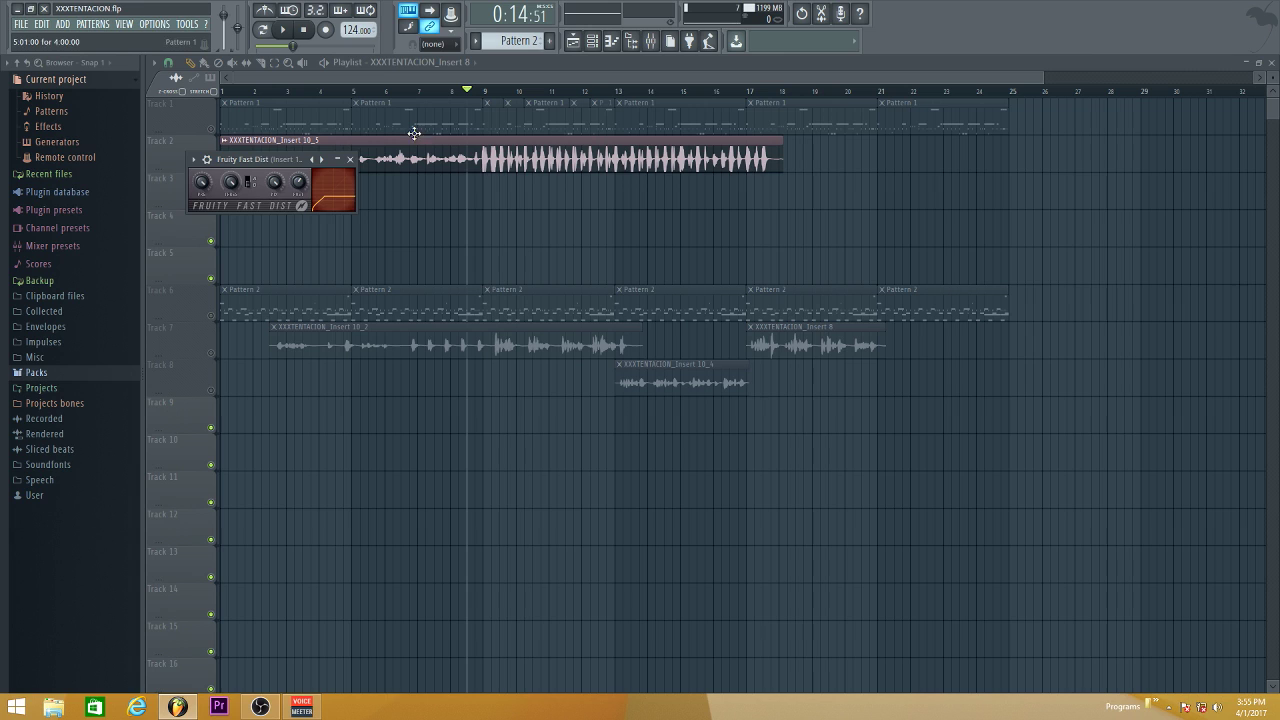
pyautogui.click(350, 160)
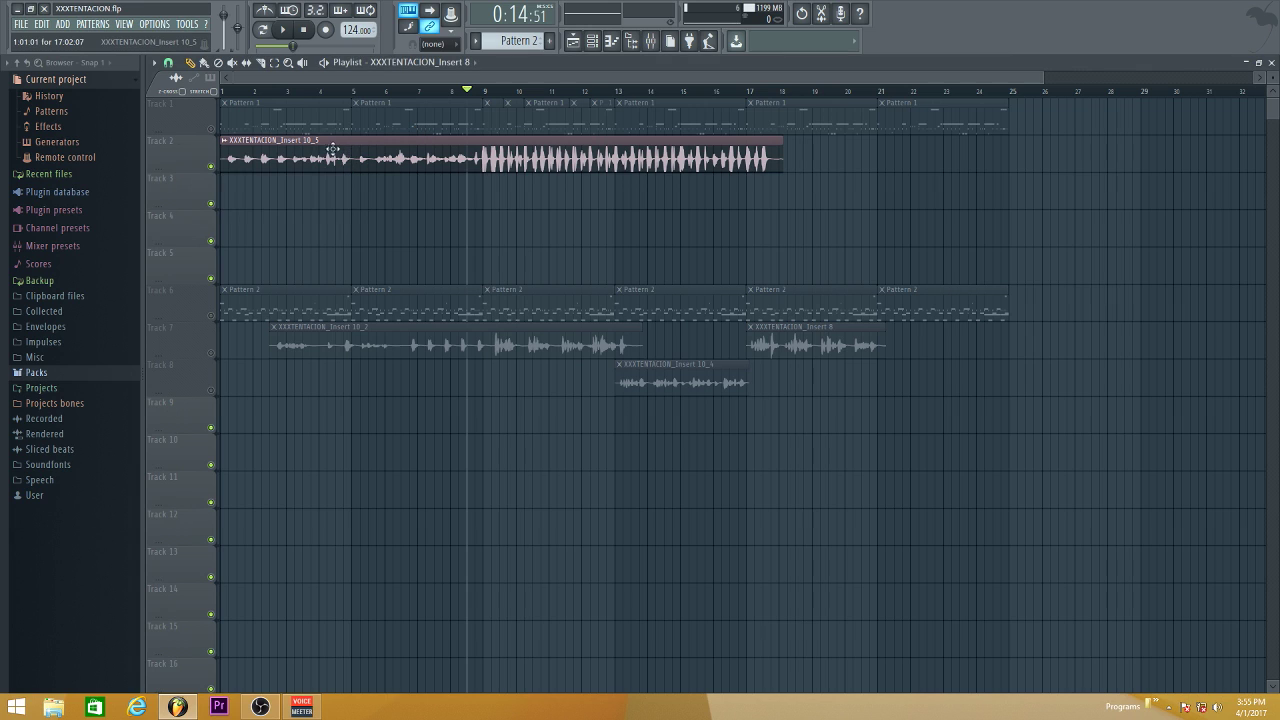
# Unmute Track 1 and play Tracks 1 and 2 together from the start of the song
pyautogui.click(211, 128)
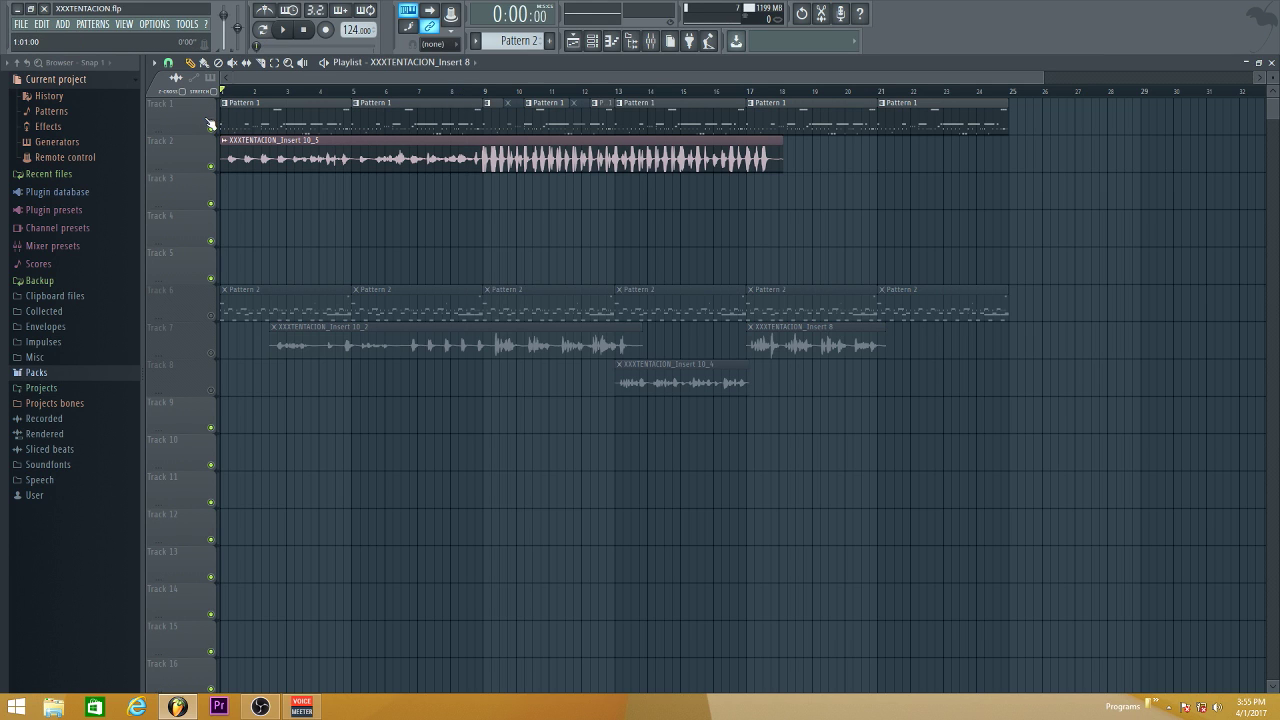
pyautogui.click(315, 29)
pyautogui.click(284, 34)
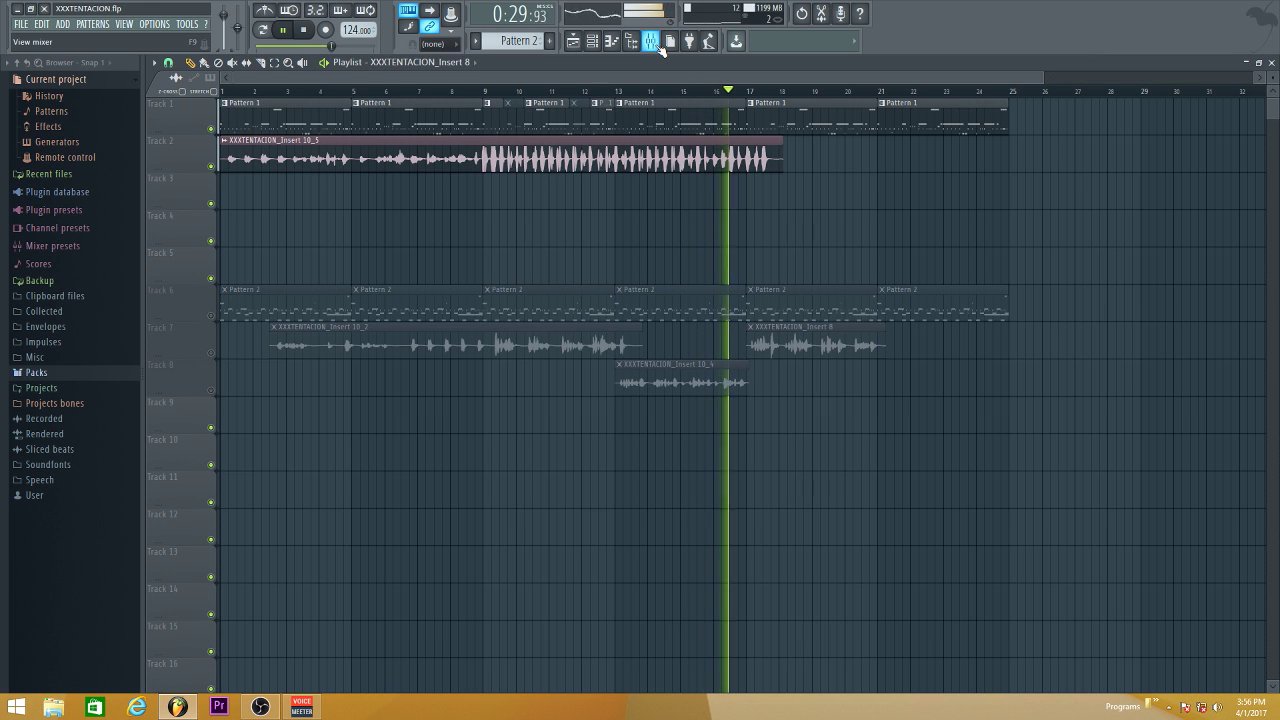
pyautogui.press('space')
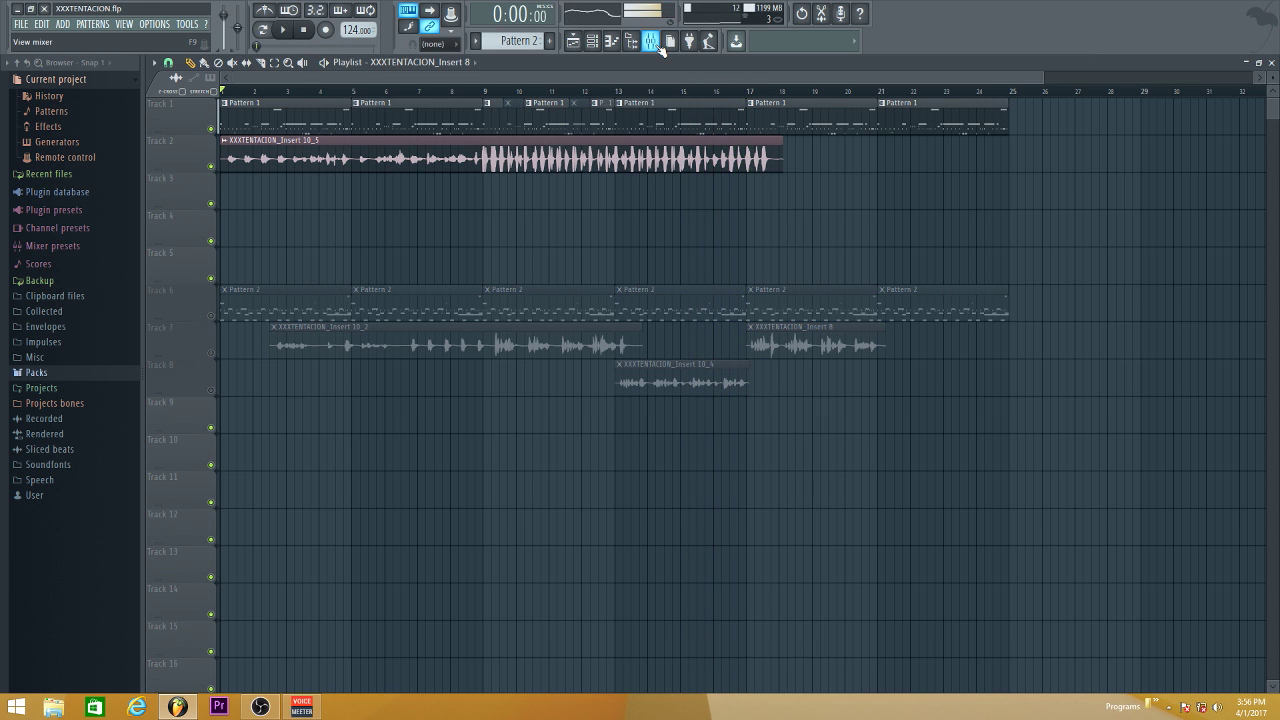
# Mute Tracks 1 and 2, enable Tracks 6 to 8 and audition that arrangement at 122 BPM
pyautogui.click(207, 131)
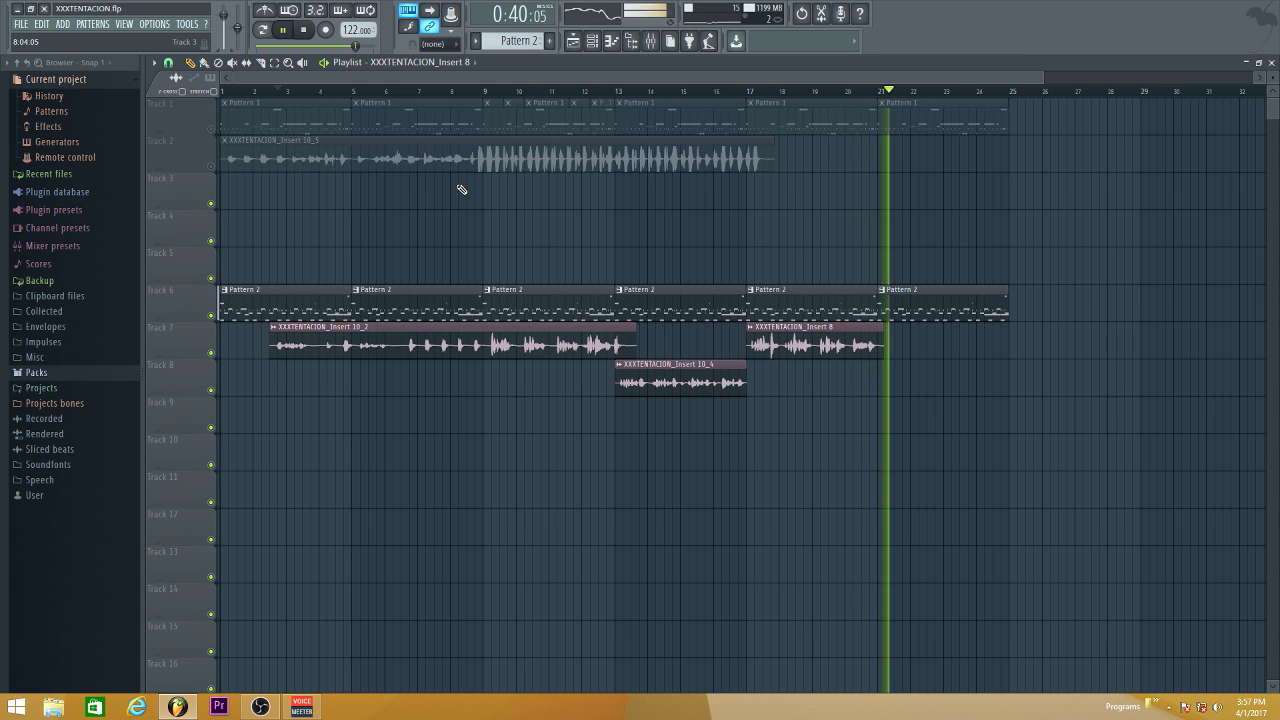
pyautogui.press('space')
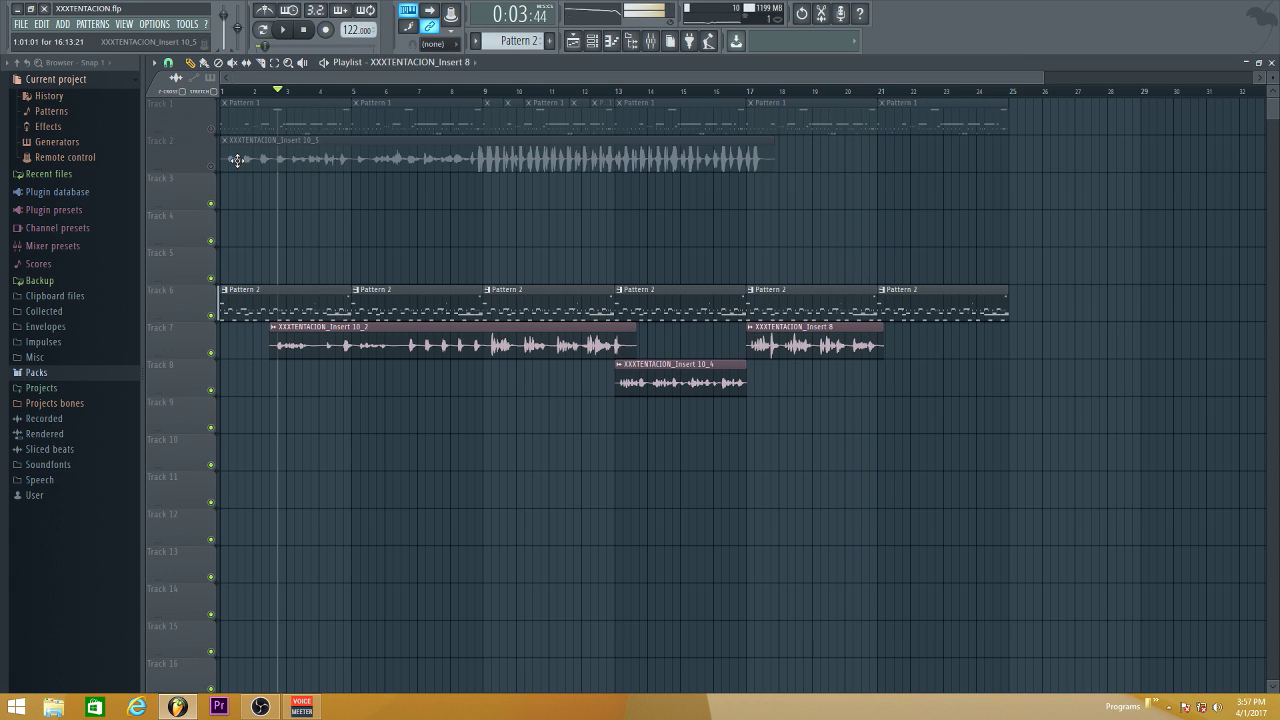